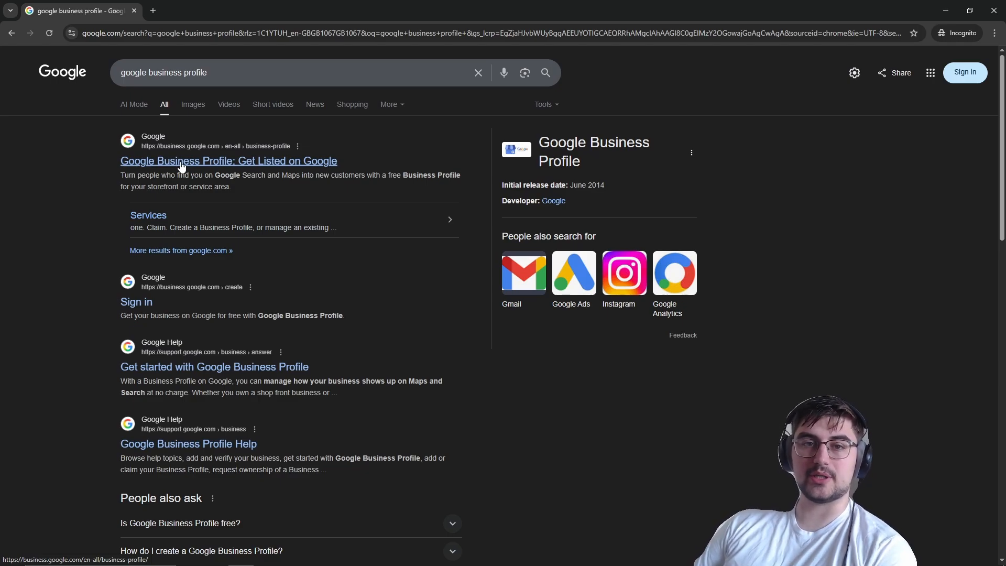
Step: Open the Google Business Profile page from the search results and start creating a new profile
{"action": "left_click", "coordinate": [182, 162]}
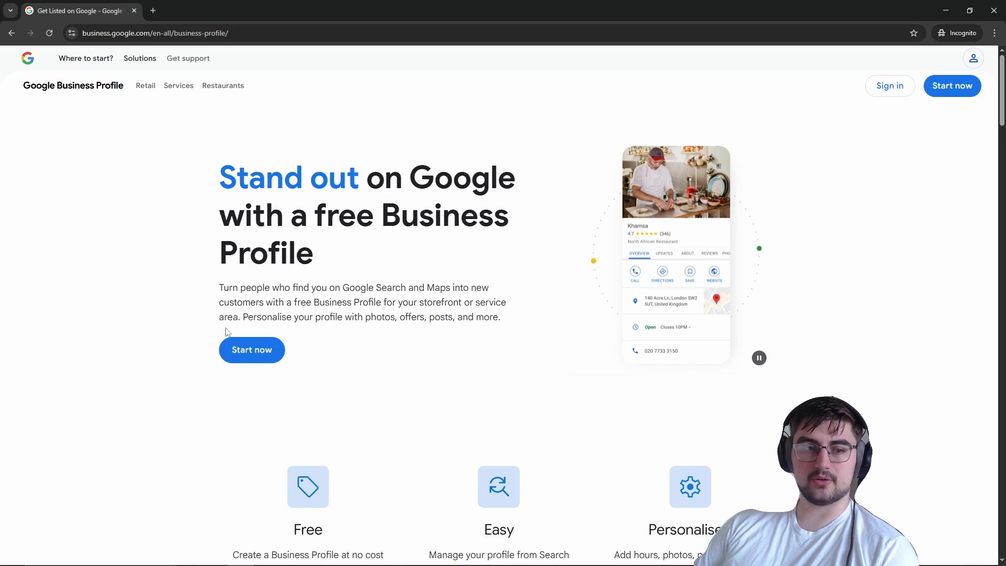
{"action": "left_click", "coordinate": [940, 93]}
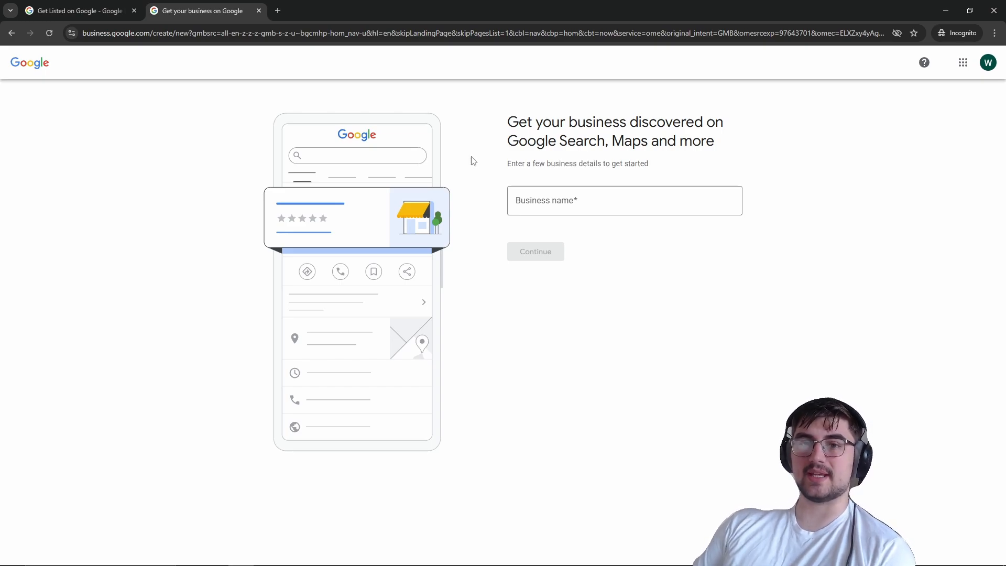
Step: Enter WAT Bathrooms as the business name, choosing to create a business with this name
{"action": "left_click", "coordinate": [638, 201]}
{"action": "type", "text": "WAT"}
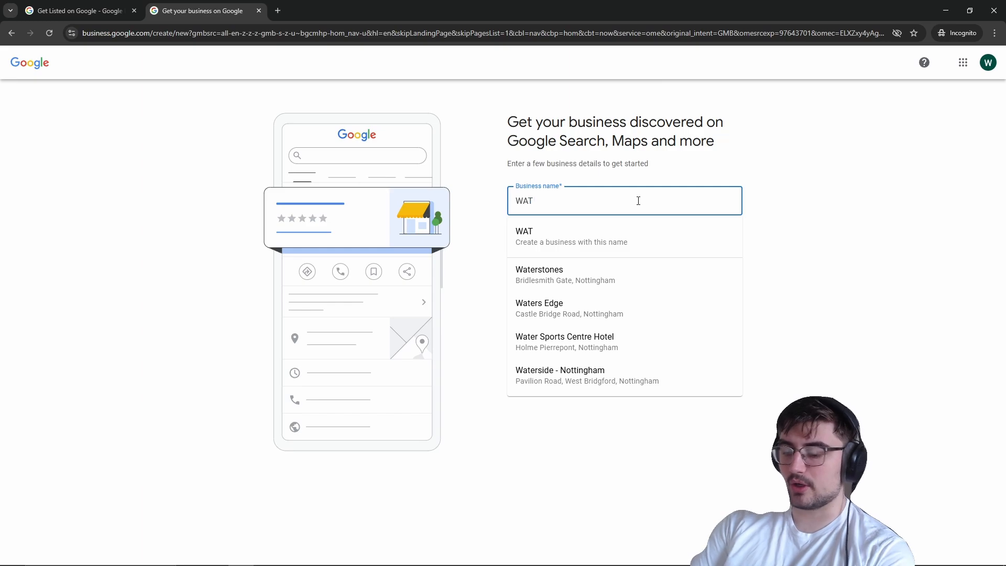
{"action": "type", "text": " Bathrooms"}
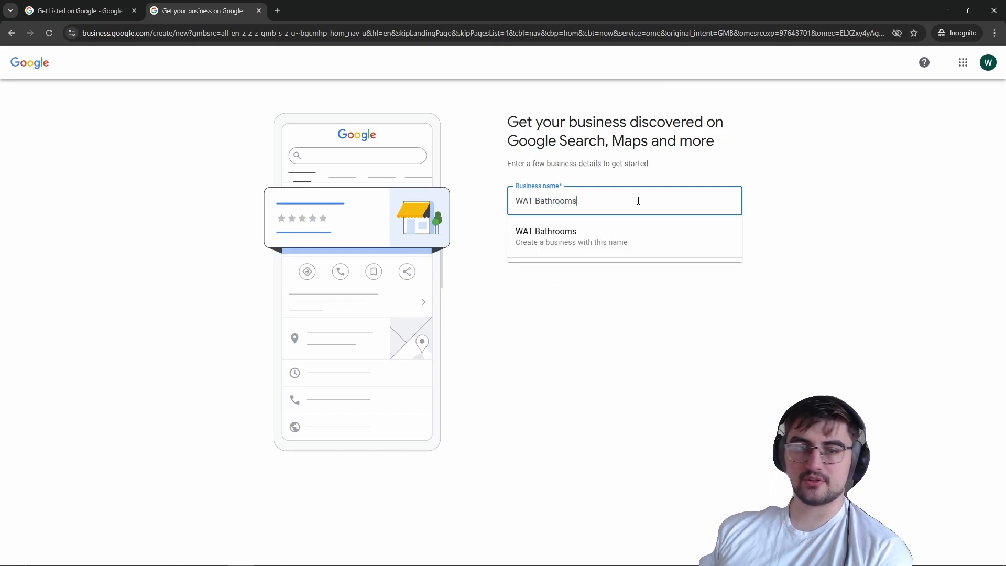
{"action": "left_click", "coordinate": [601, 240]}
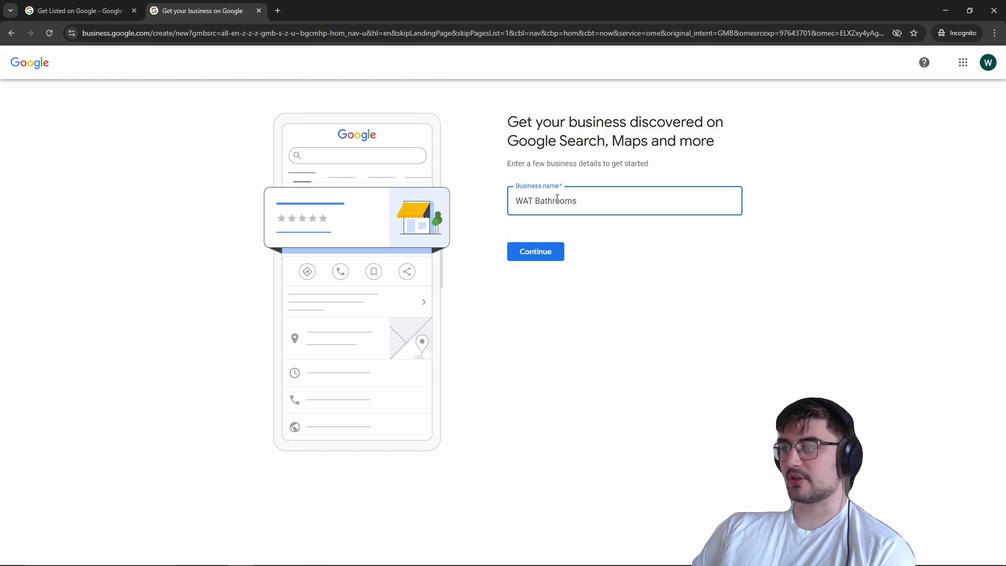
Step: Replace the business name with WAT Webs and pick the existing WAT Websites listing
{"action": "left_click_drag", "start_coordinate": [589, 199], "coordinate": [500, 203]}
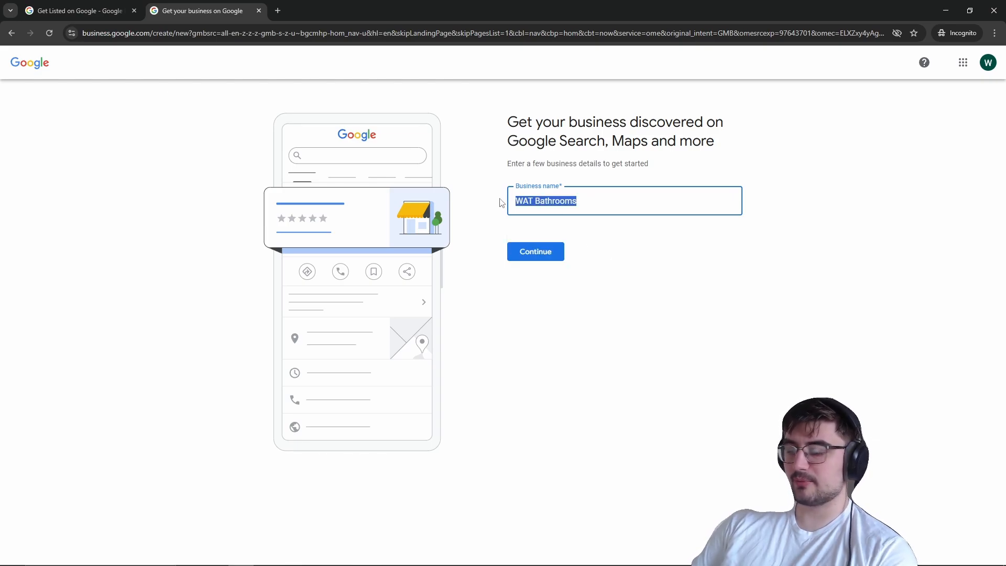
{"action": "type", "text": "WAT Webs"}
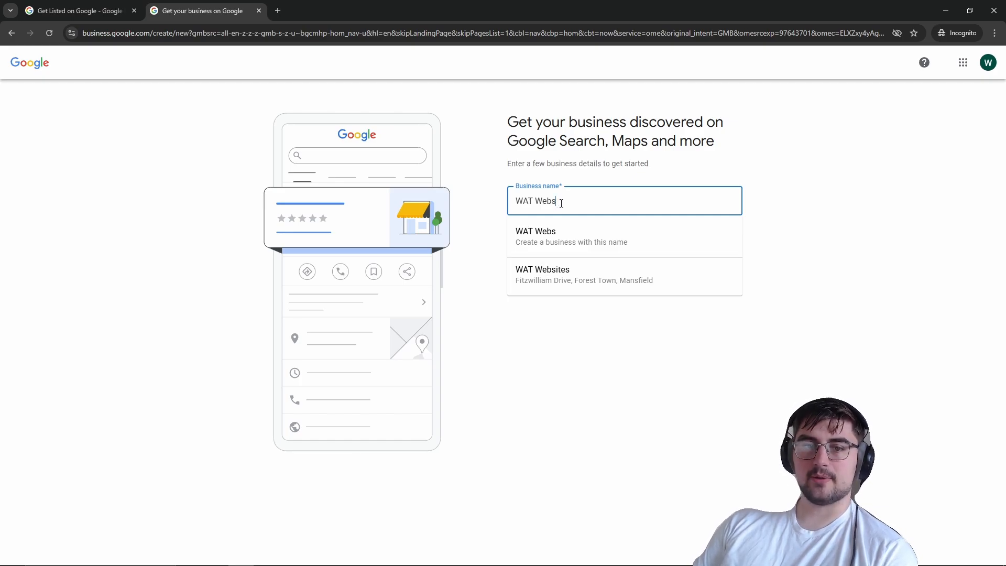
{"action": "left_click", "coordinate": [579, 281]}
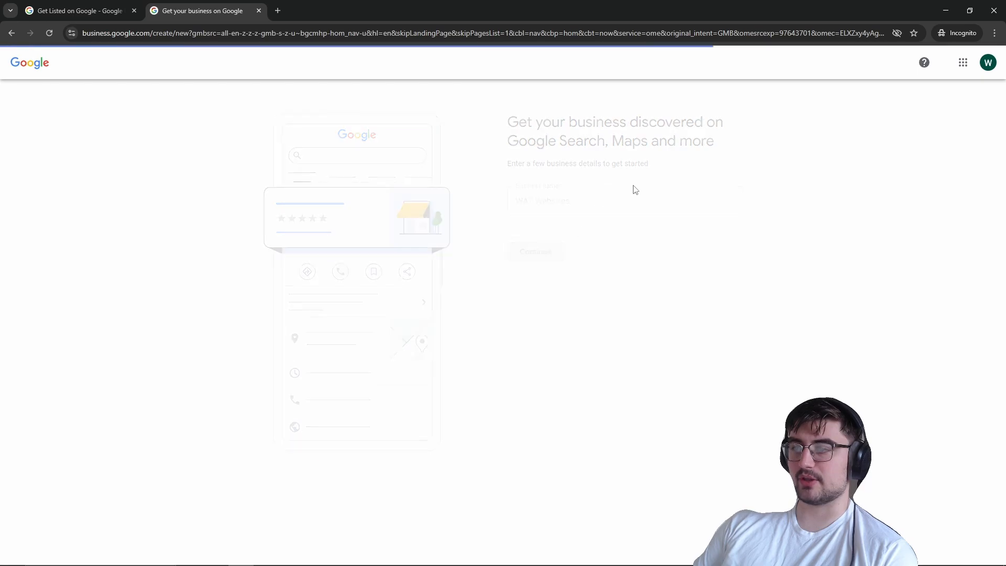
Step: Examine the notice about who manages the existing WAT Websites profile, then go back to the business name page
{"action": "left_click_drag", "start_coordinate": [506, 121], "coordinate": [646, 145]}
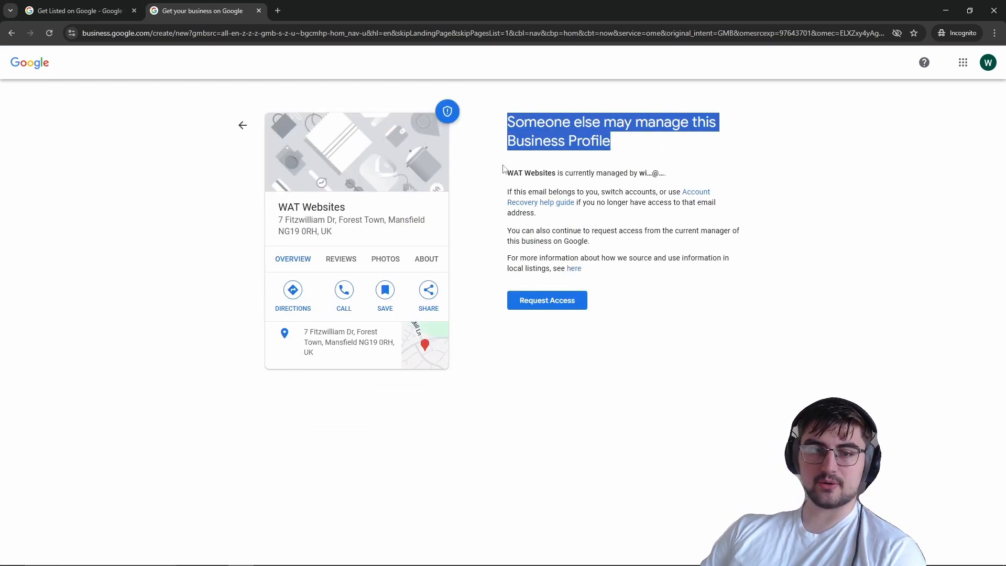
{"action": "left_click_drag", "start_coordinate": [502, 174], "coordinate": [659, 170]}
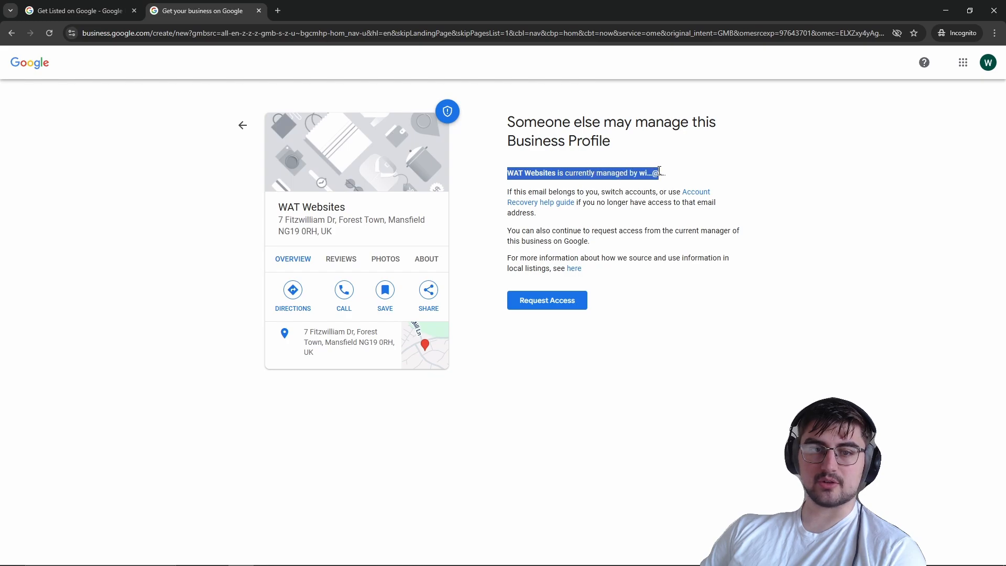
{"action": "double_click", "coordinate": [641, 168]}
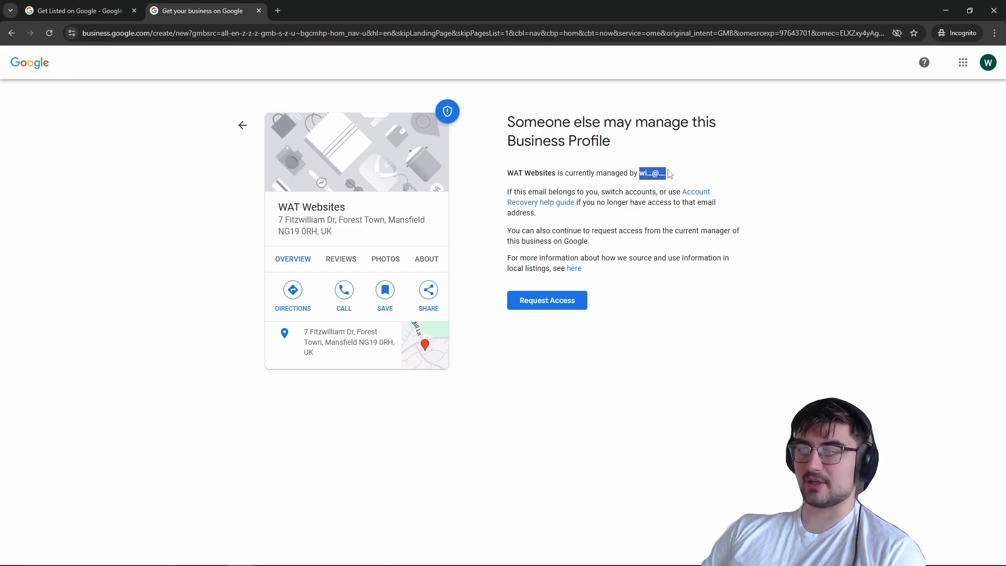
{"action": "left_click_drag", "start_coordinate": [507, 173], "coordinate": [590, 149]}
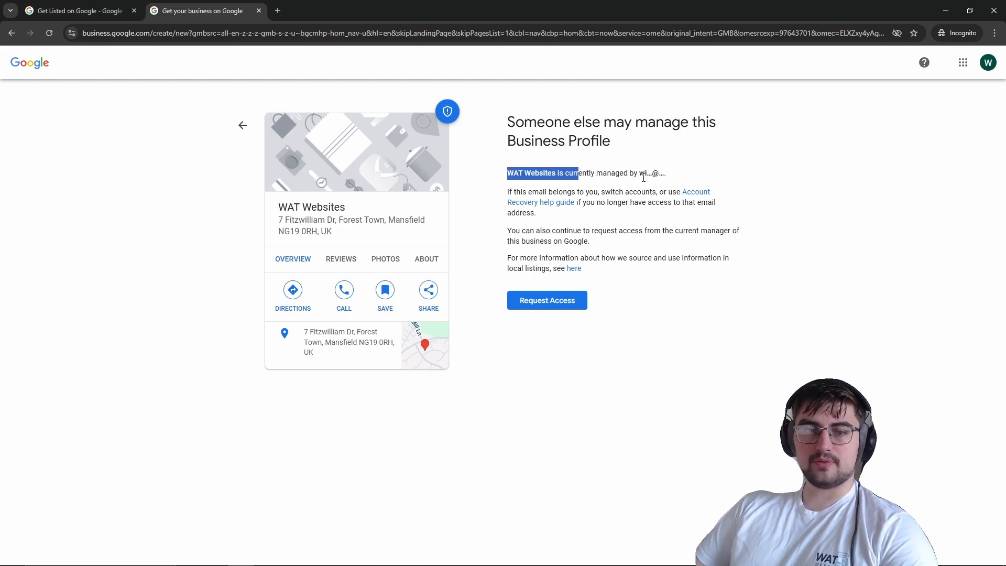
{"action": "left_click_drag", "start_coordinate": [639, 173], "coordinate": [658, 182]}
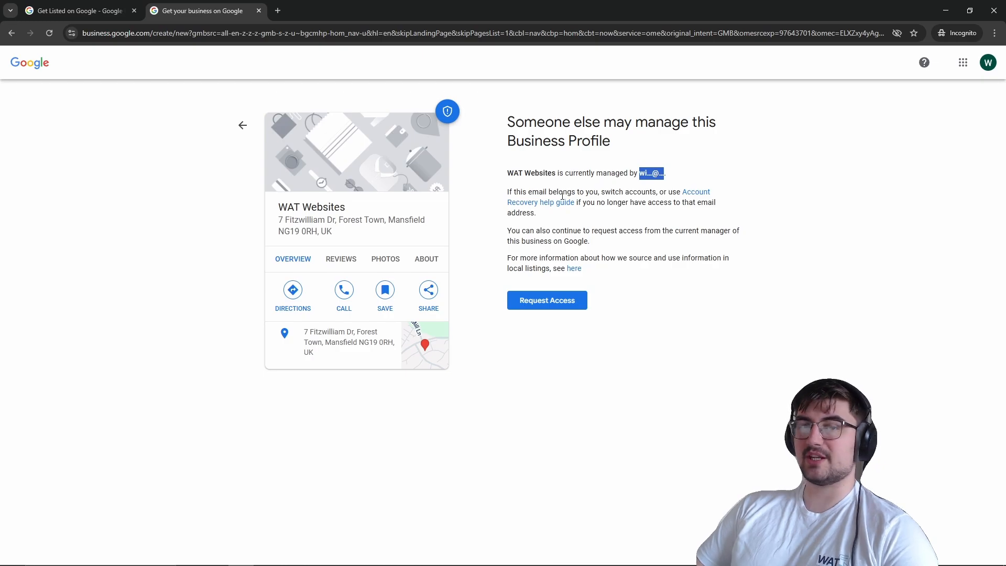
{"action": "left_click", "coordinate": [243, 124]}
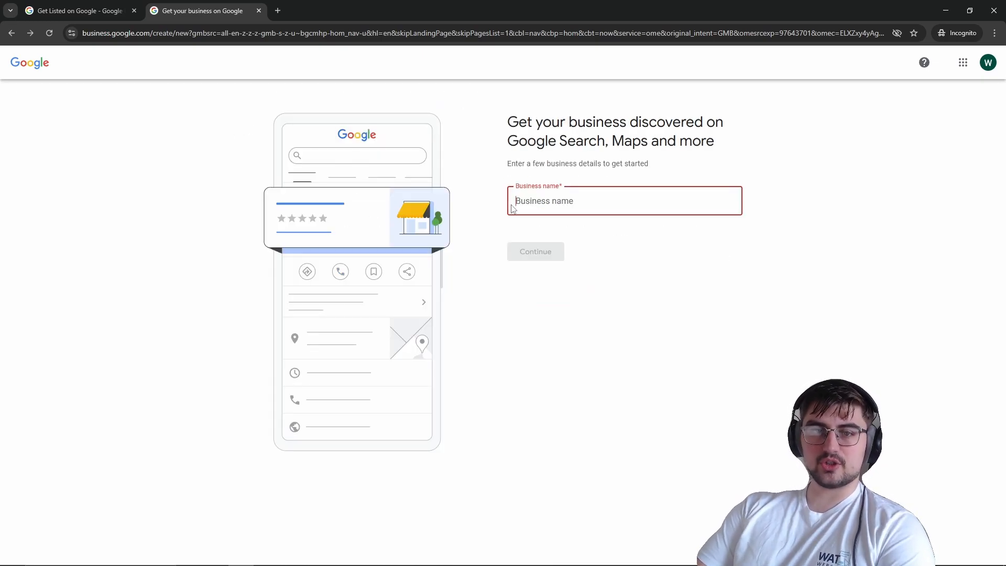
Step: Enter WAT Bathrooms as a new business name and continue
{"action": "type", "text": "WAT"}
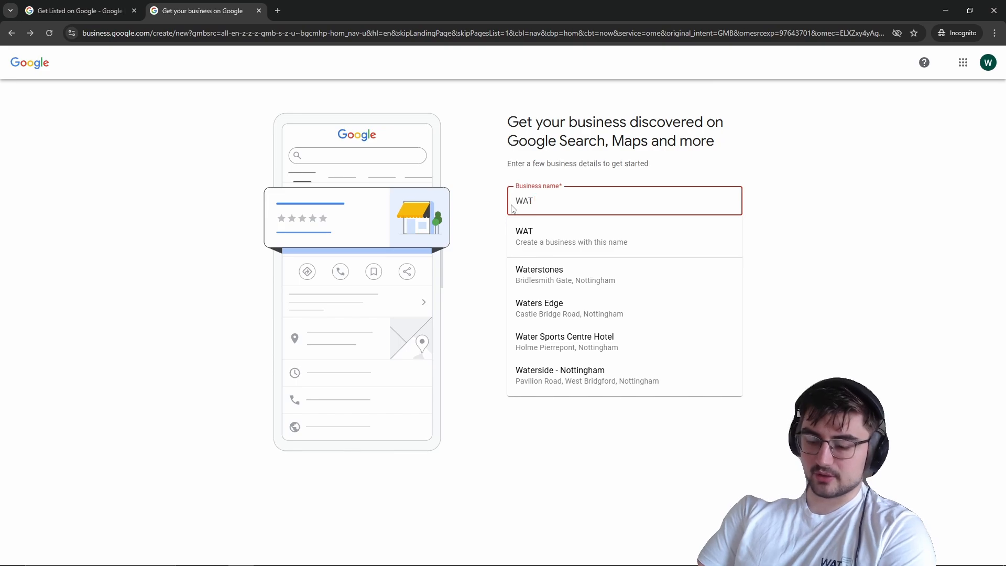
{"action": "type", "text": " Bathrooms"}
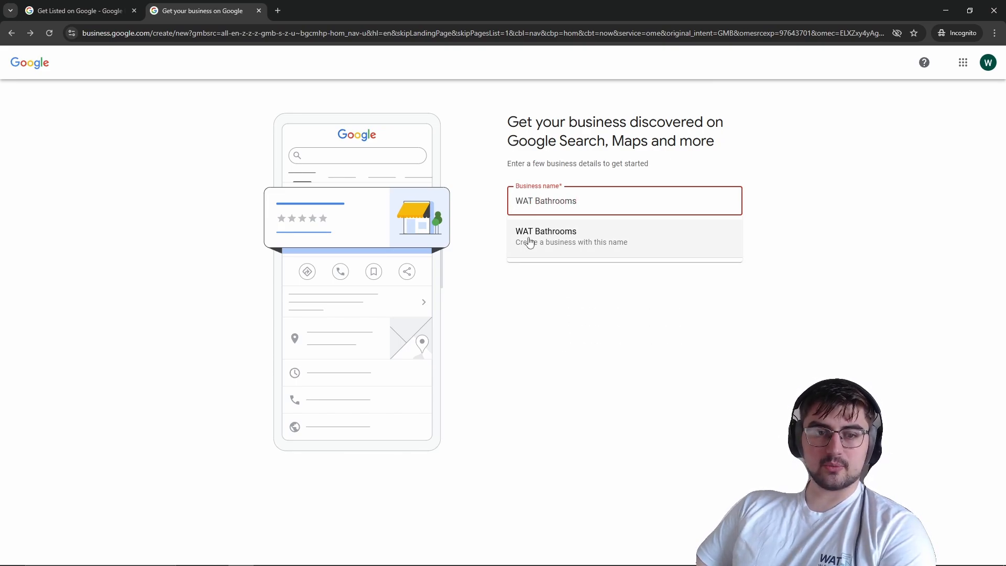
{"action": "left_click", "coordinate": [565, 244]}
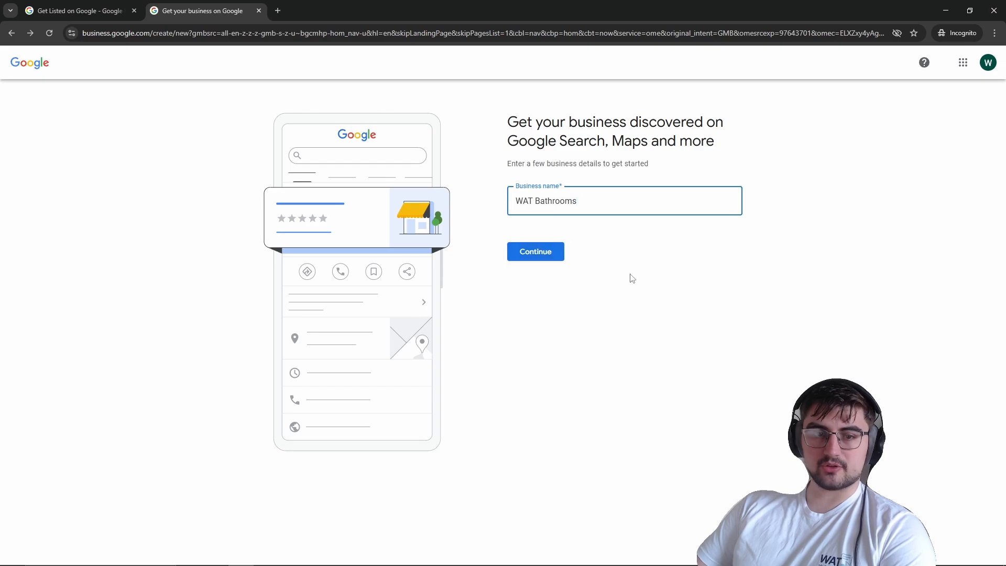
{"action": "left_click", "coordinate": [521, 259]}
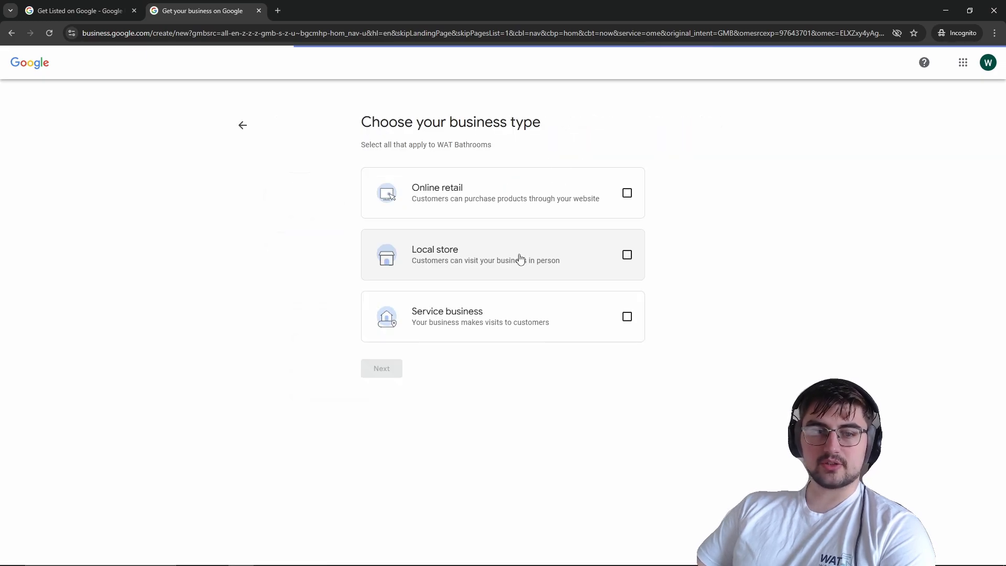
Step: Choose Service business as the business type and continue
{"action": "left_click_drag", "start_coordinate": [362, 122], "coordinate": [535, 148]}
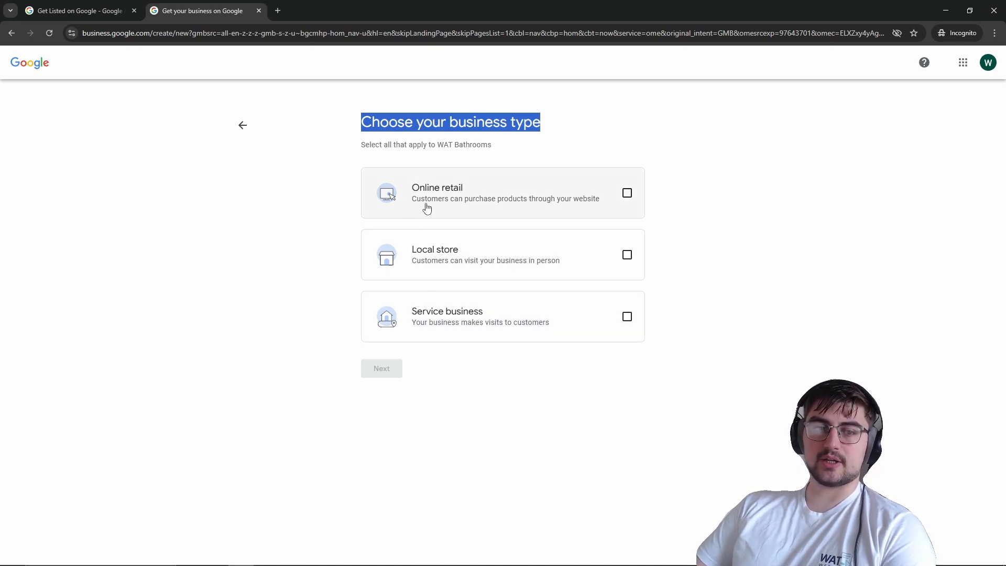
{"action": "left_click", "coordinate": [507, 313]}
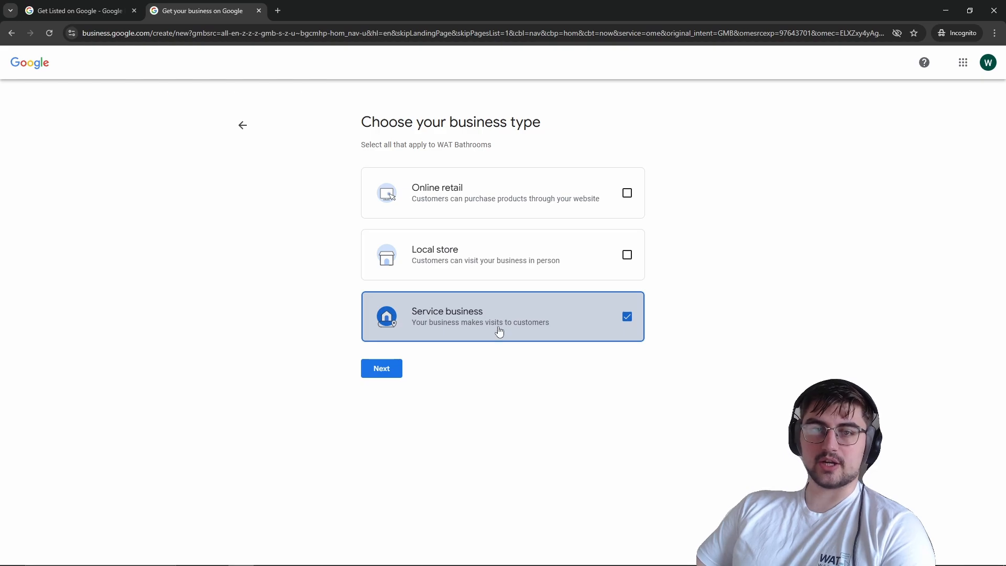
{"action": "left_click", "coordinate": [369, 370]}
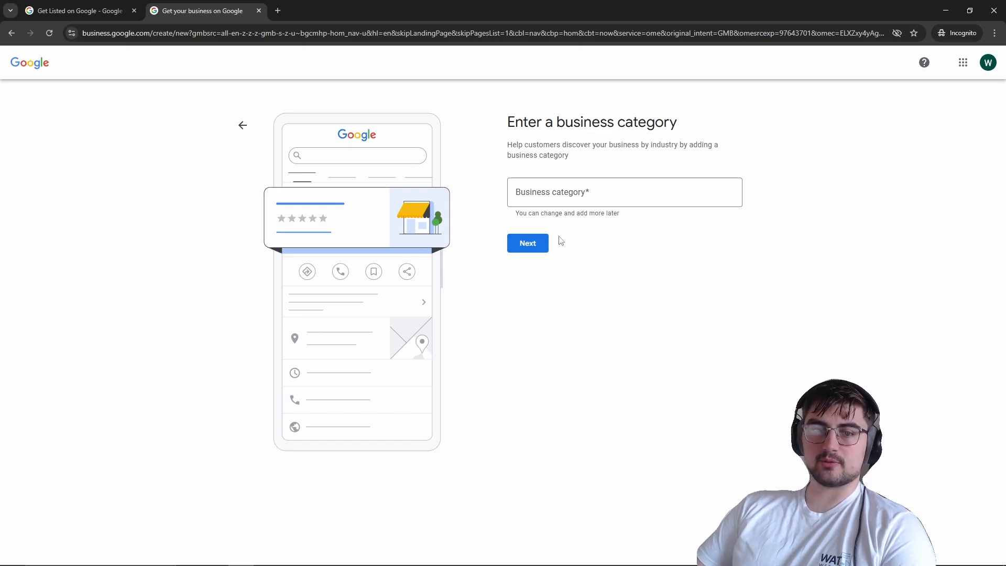
Step: Set the business category to Bathroom remodeler and continue
{"action": "left_click", "coordinate": [581, 190]}
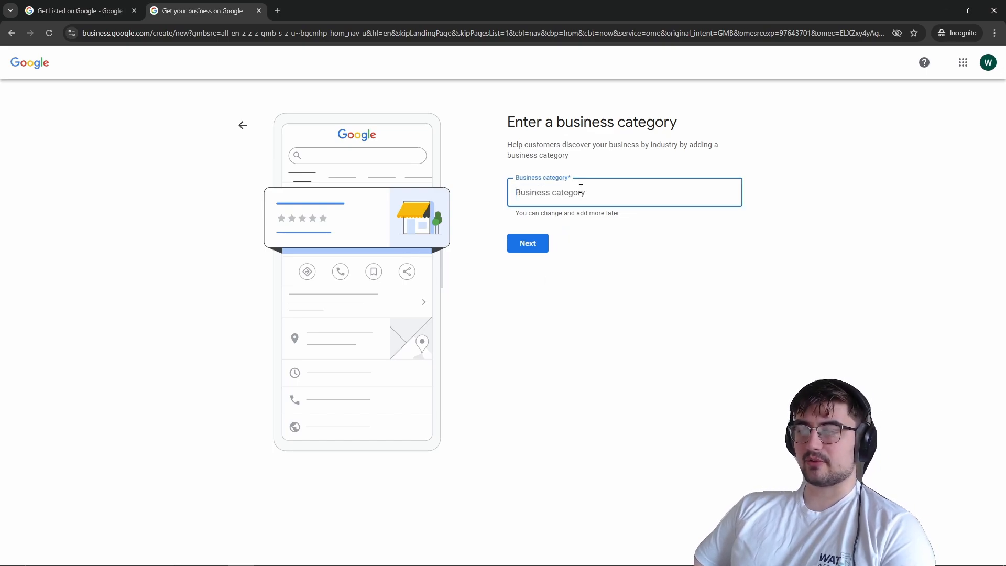
{"action": "type", "text": "Bathroom"}
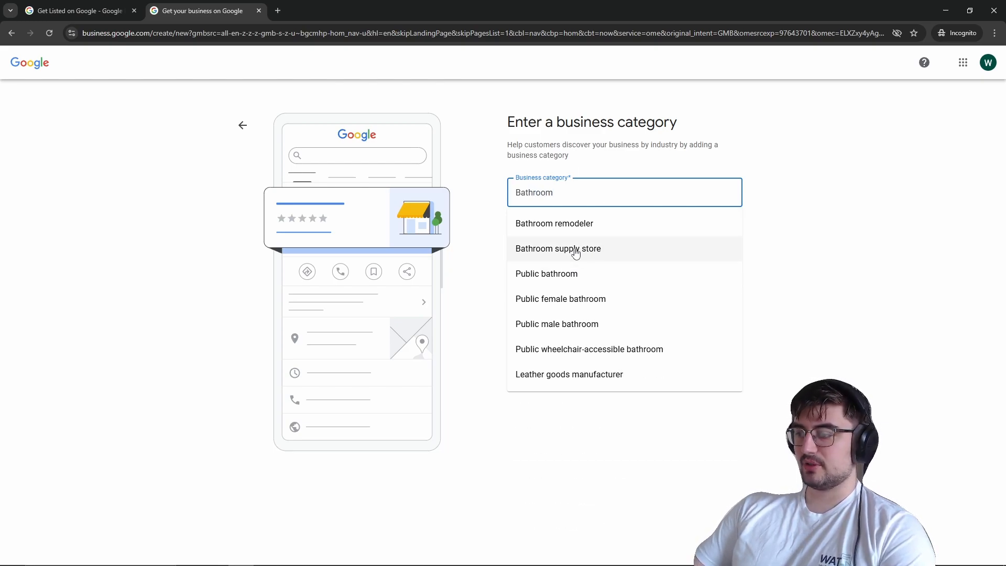
{"action": "left_click", "coordinate": [575, 232]}
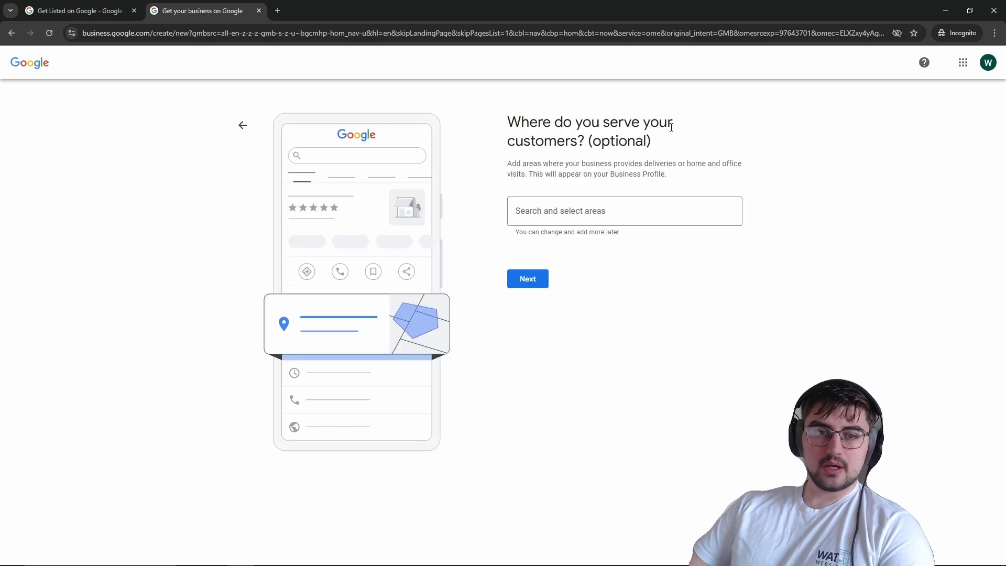
Step: Add Nottingham, UK as the service area and continue
{"action": "left_click", "coordinate": [572, 212]}
{"action": "type", "text": "Nottingham"}
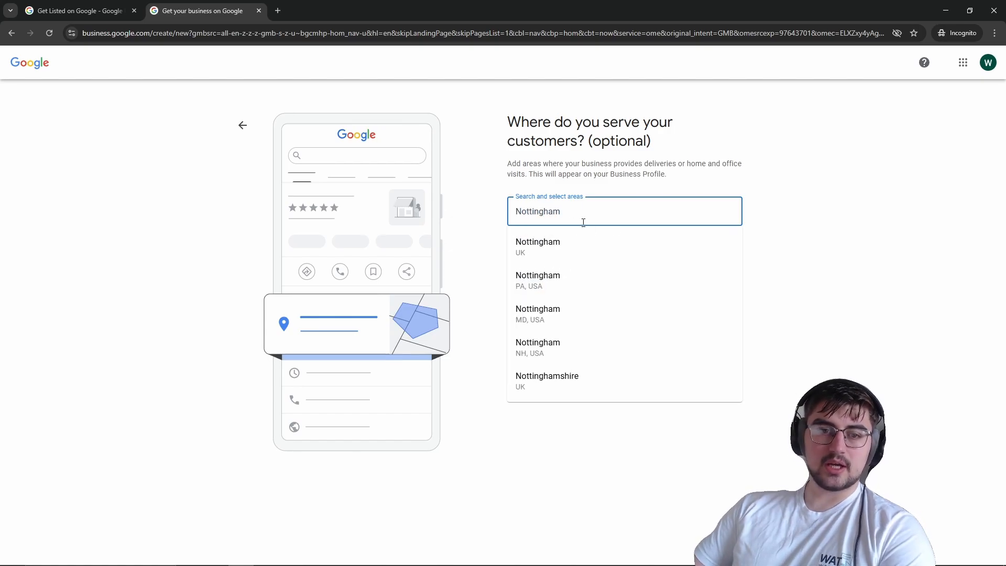
{"action": "left_click", "coordinate": [595, 248]}
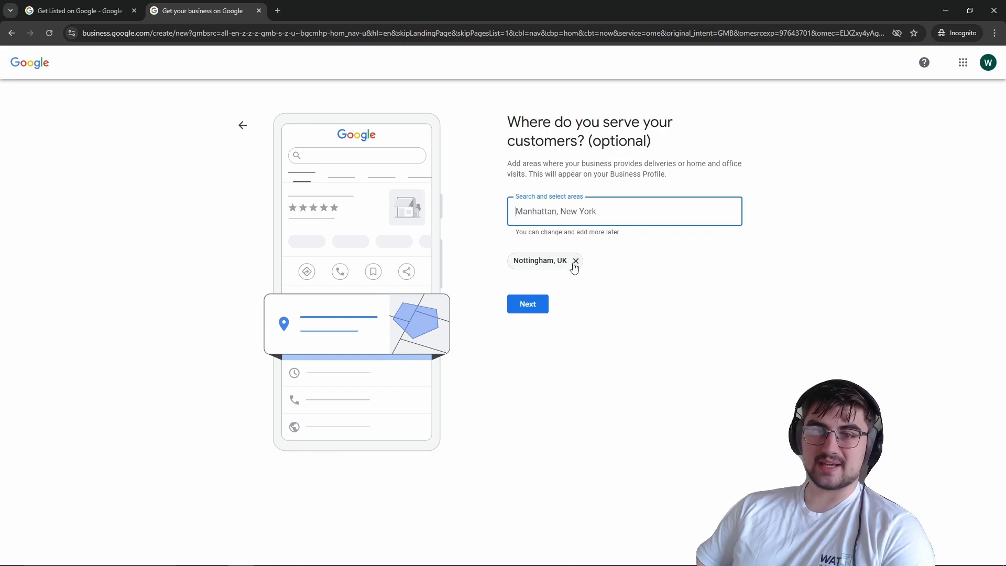
{"action": "left_click", "coordinate": [527, 302]}
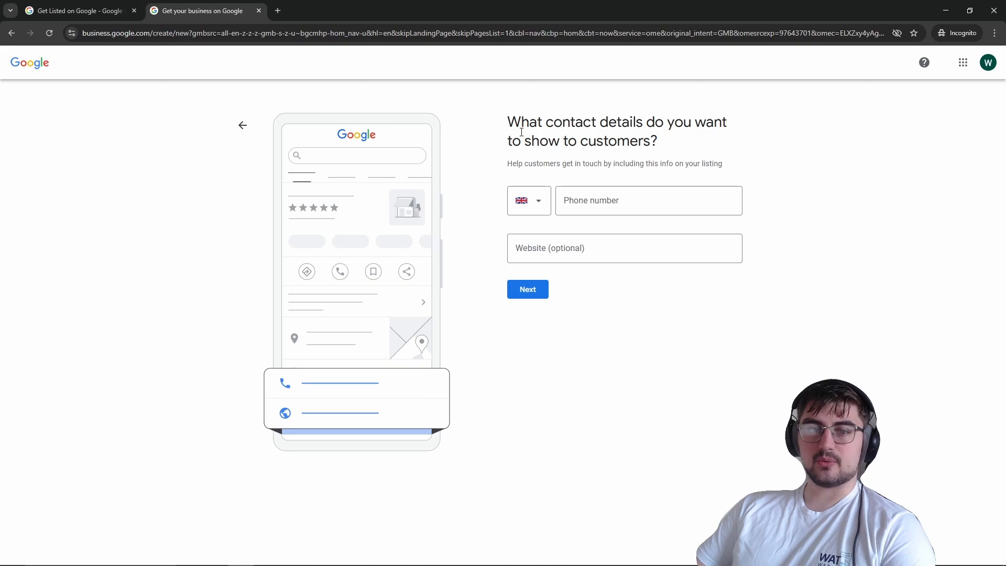
Step: Leave the phone number and website contact details empty and continue
{"action": "left_click", "coordinate": [582, 201]}
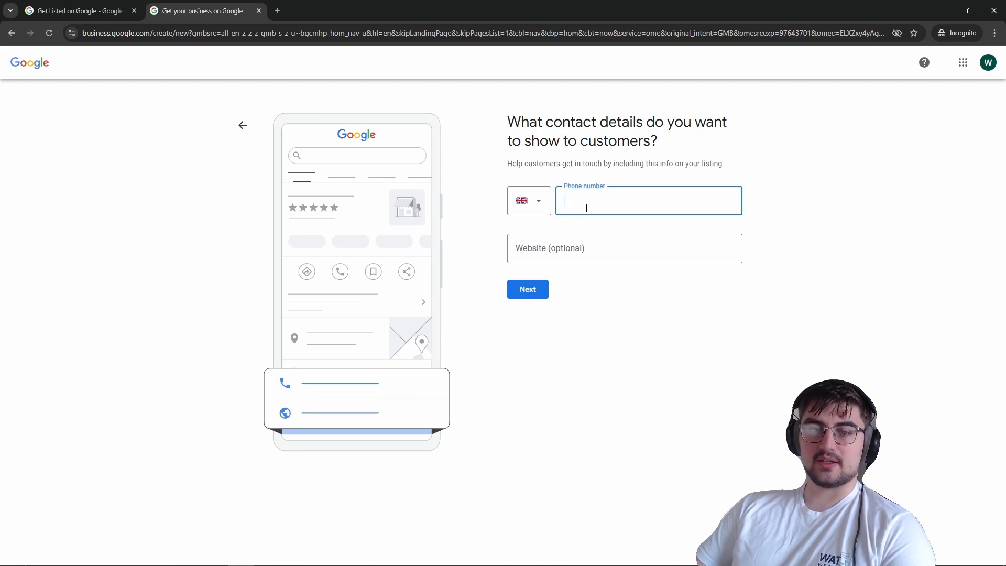
{"action": "left_click", "coordinate": [588, 247]}
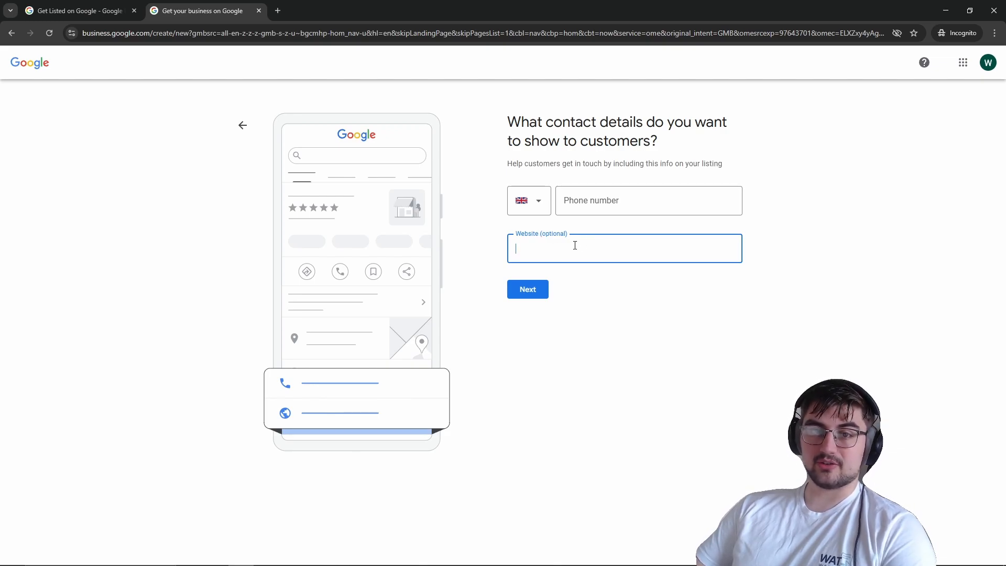
{"action": "left_click", "coordinate": [578, 211]}
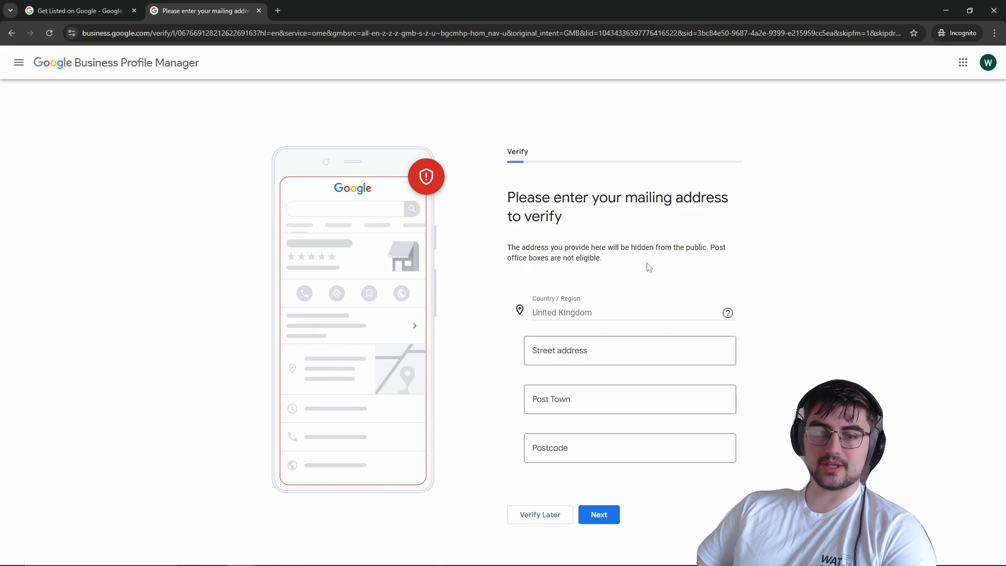
Step: Skip the mailing address verification, choosing to verify later
{"action": "left_click_drag", "start_coordinate": [608, 260], "coordinate": [505, 249]}
{"action": "left_click", "coordinate": [566, 251]}
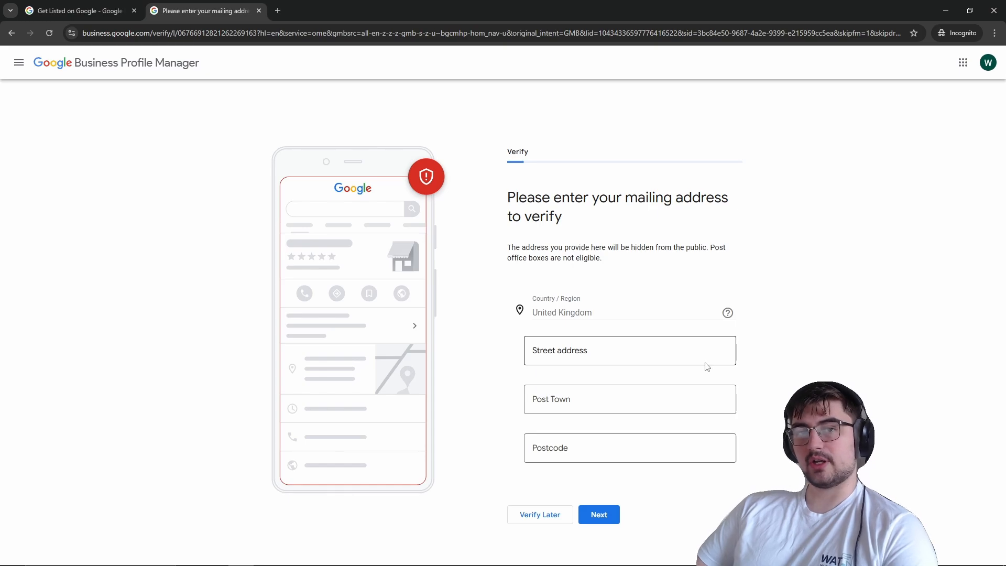
{"action": "left_click", "coordinate": [538, 516]}
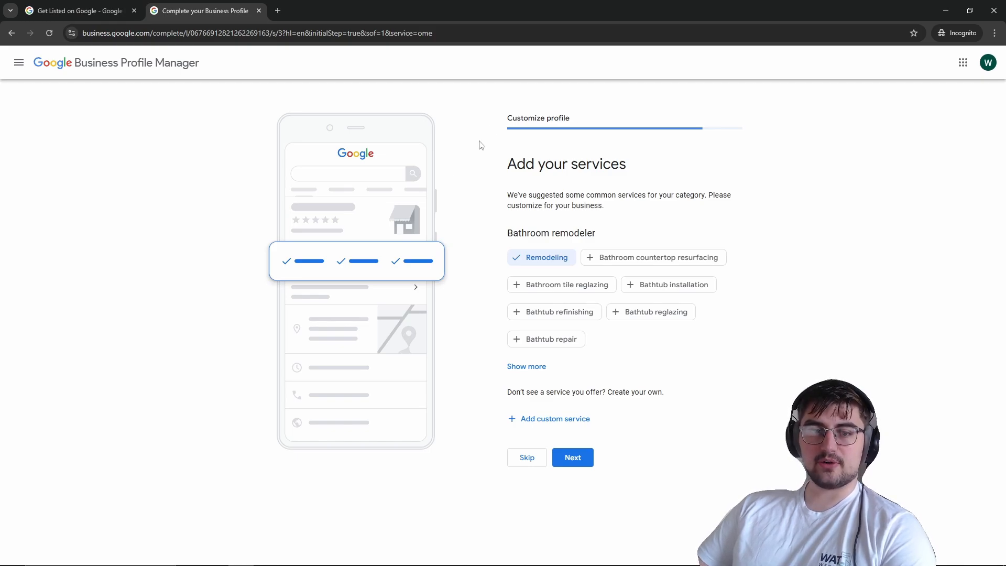
Step: Show more suggested services for the Bathroom remodeler category
{"action": "left_click_drag", "start_coordinate": [517, 163], "coordinate": [647, 168]}
{"action": "left_click", "coordinate": [647, 168]}
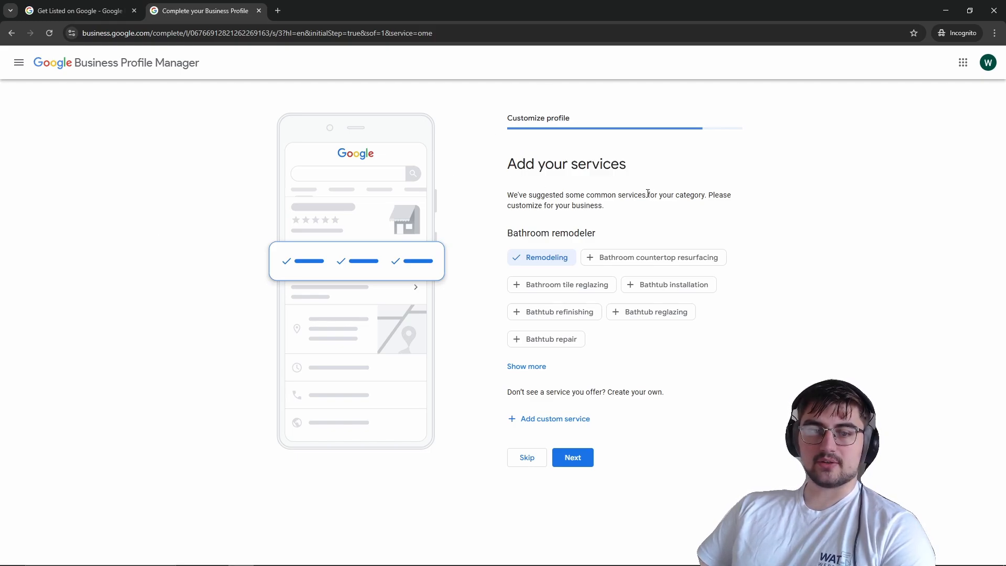
{"action": "left_click_drag", "start_coordinate": [504, 237], "coordinate": [616, 229]}
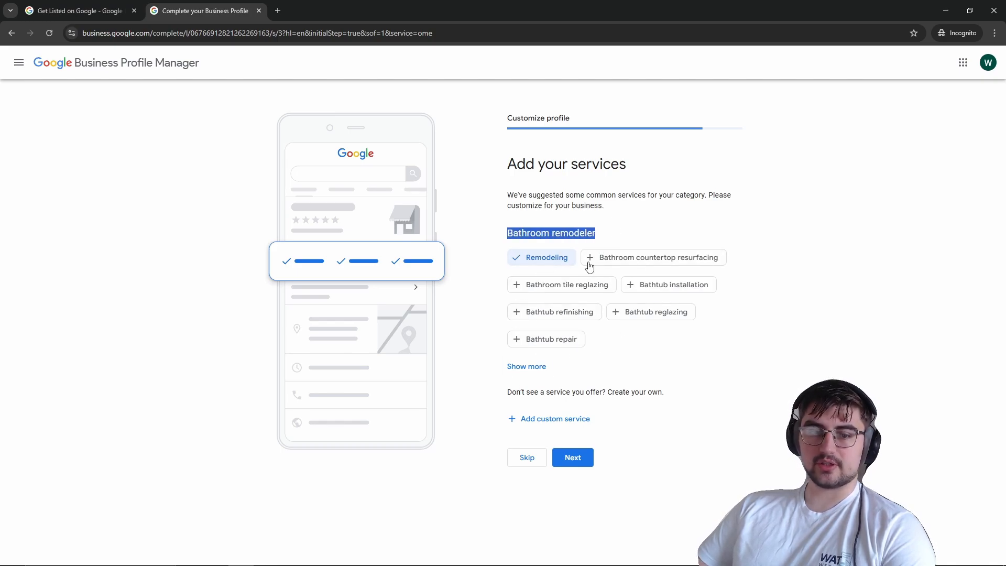
{"action": "left_click", "coordinate": [527, 366]}
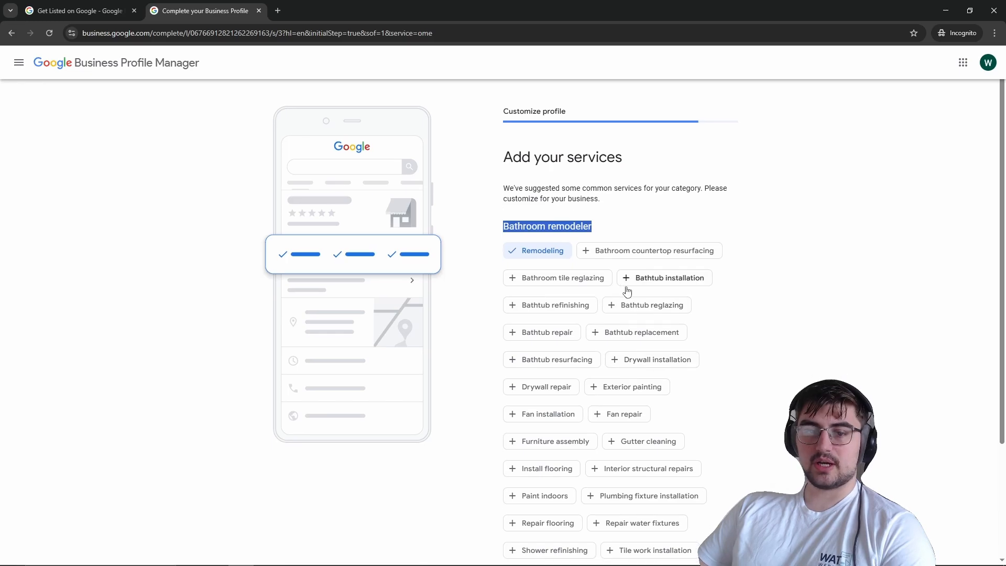
Step: Add a custom service by entering bathroom and picking Bathroom tile reglazing from the suggestions
{"action": "scroll", "coordinate": [626, 288], "scroll_direction": "down", "scroll_amount": 3}
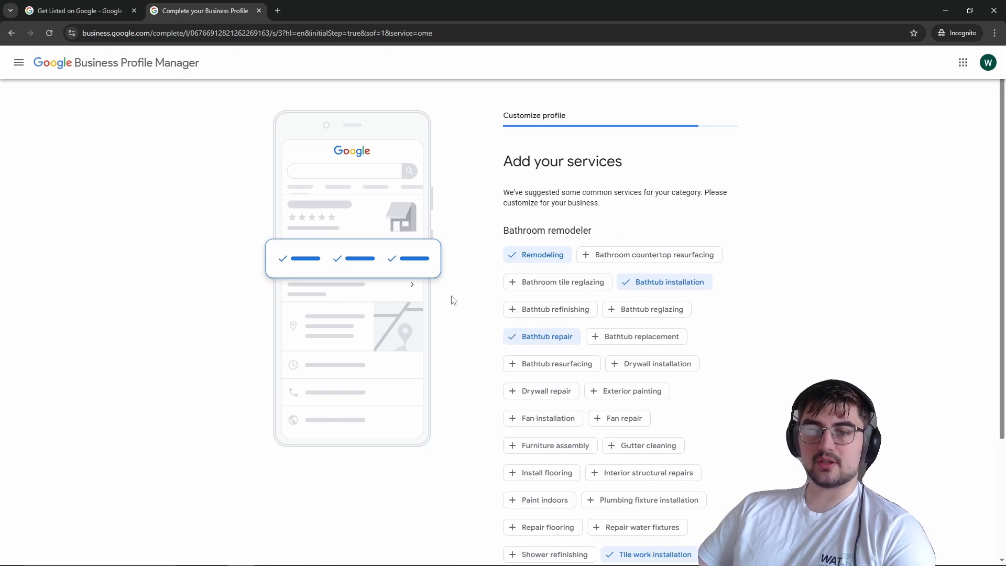
{"action": "scroll", "coordinate": [557, 292], "scroll_direction": "down", "scroll_amount": 3}
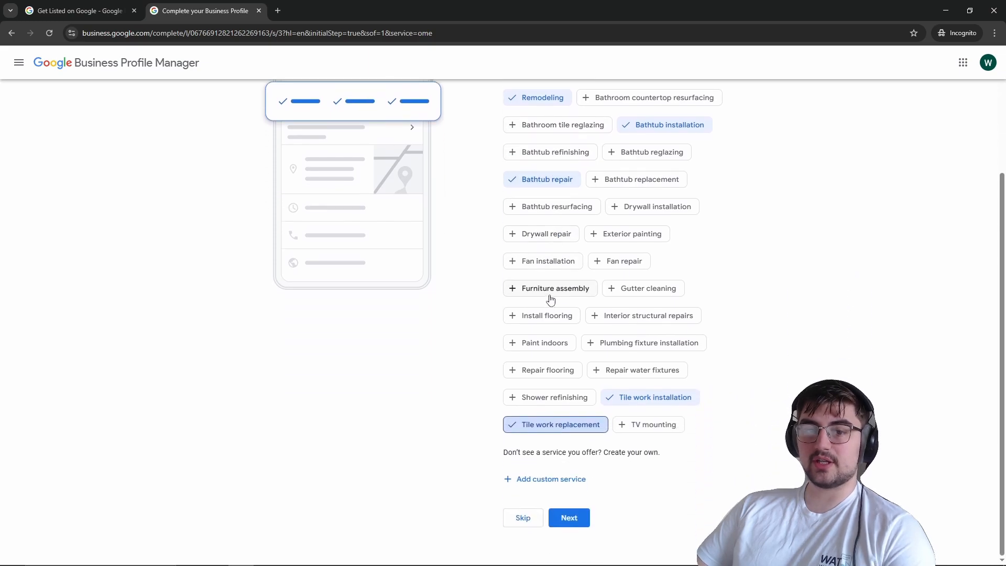
{"action": "left_click", "coordinate": [547, 478]}
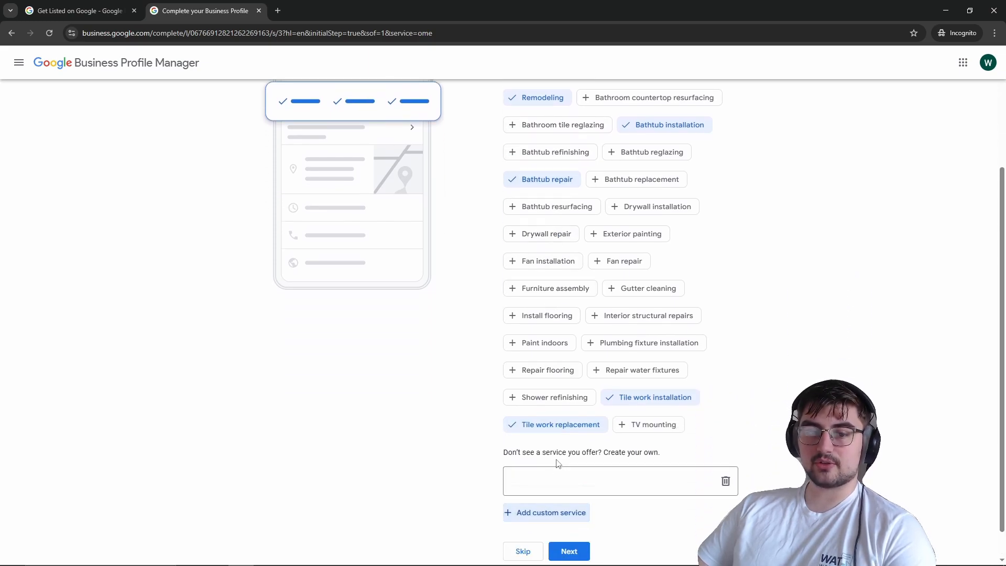
{"action": "type", "text": "bathroom"}
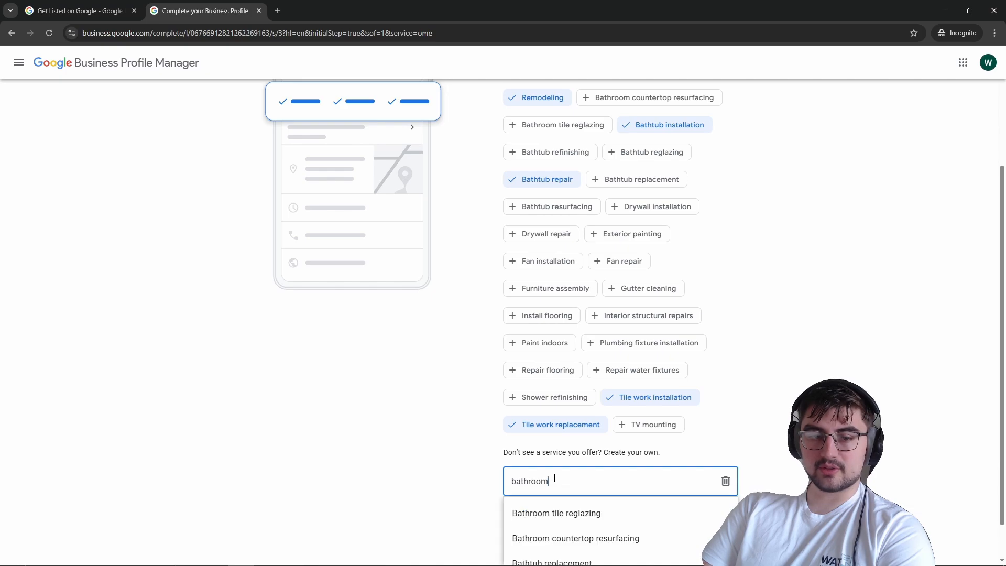
{"action": "scroll", "coordinate": [649, 466], "scroll_direction": "down", "scroll_amount": 1}
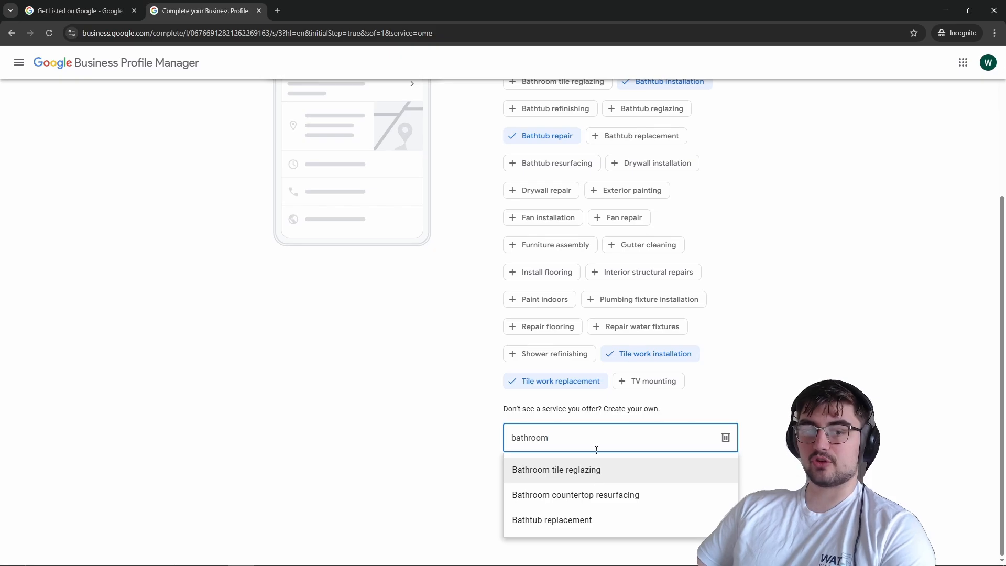
{"action": "scroll", "coordinate": [590, 432], "scroll_direction": "up", "scroll_amount": 4}
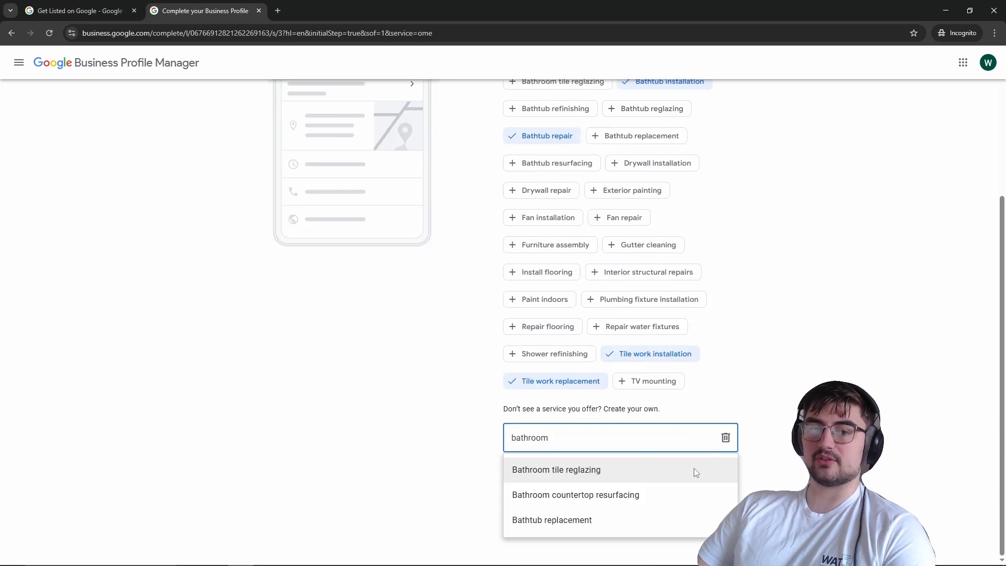
{"action": "left_click", "coordinate": [674, 474]}
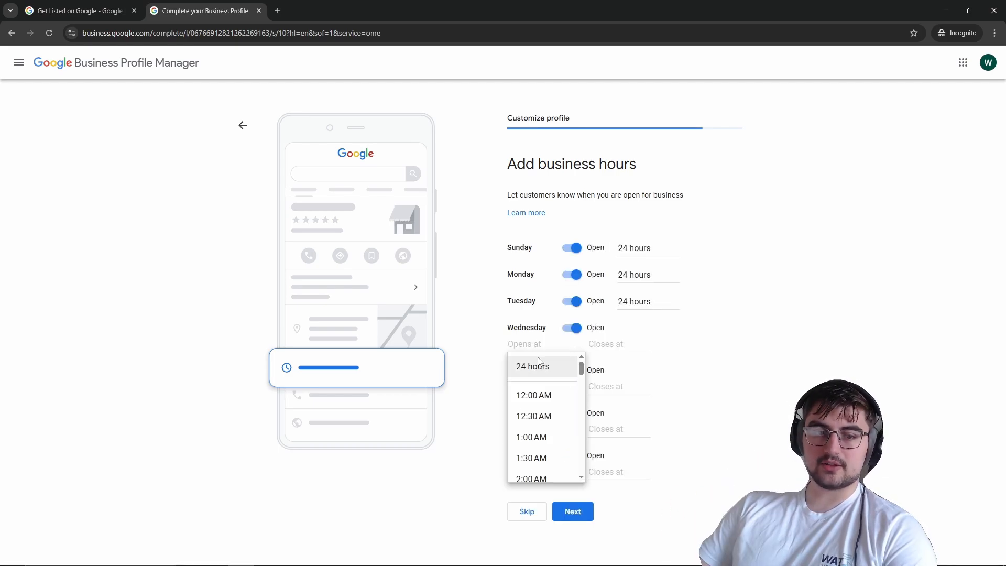
Step: Set every day from Sunday to Saturday to open 24 hours and continue
{"action": "left_click", "coordinate": [535, 364]}
{"action": "left_click", "coordinate": [529, 370]}
{"action": "left_click", "coordinate": [540, 394]}
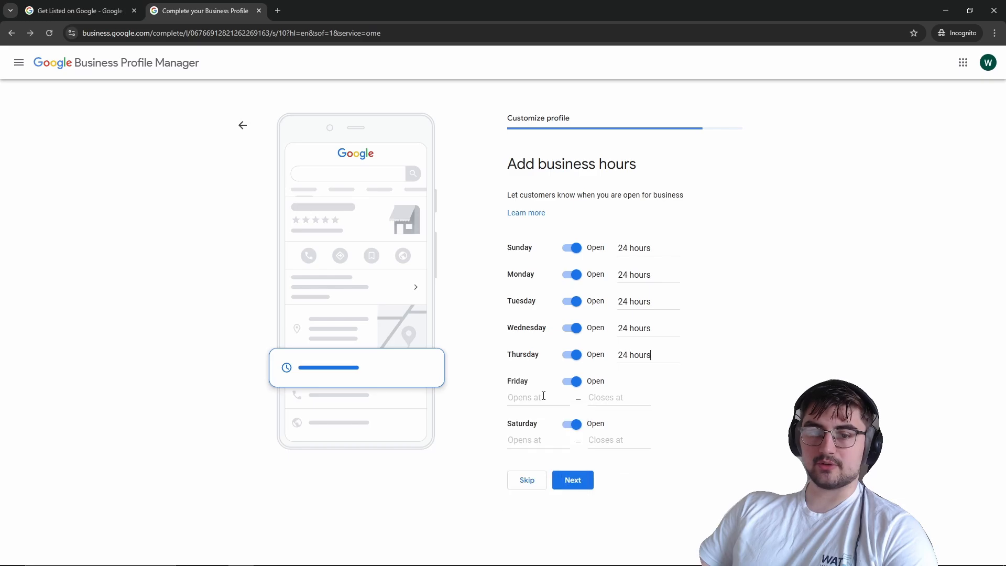
{"action": "left_click", "coordinate": [544, 395]}
{"action": "left_click", "coordinate": [533, 418]}
{"action": "left_click", "coordinate": [540, 424]}
{"action": "left_click", "coordinate": [545, 447]}
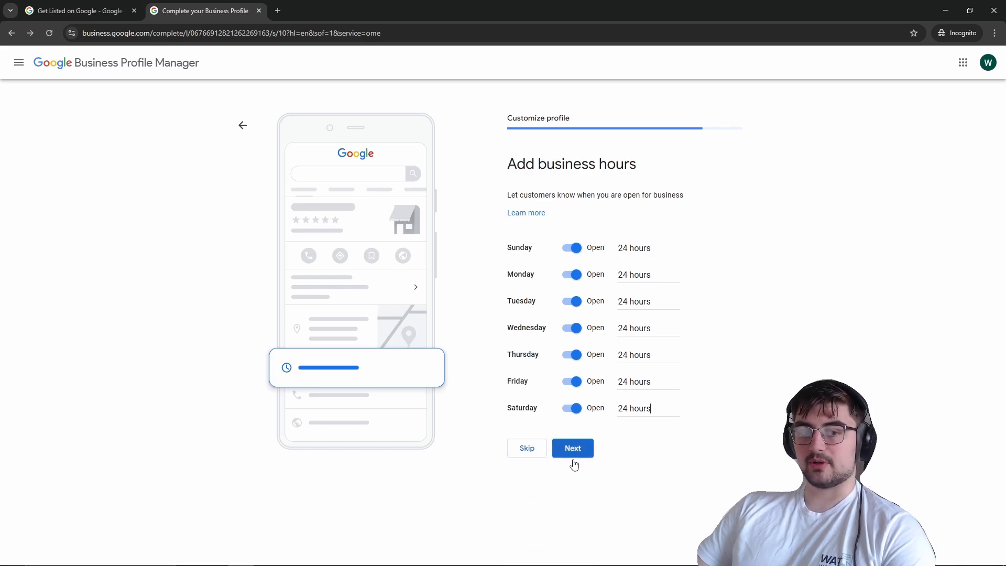
{"action": "left_click", "coordinate": [590, 455]}
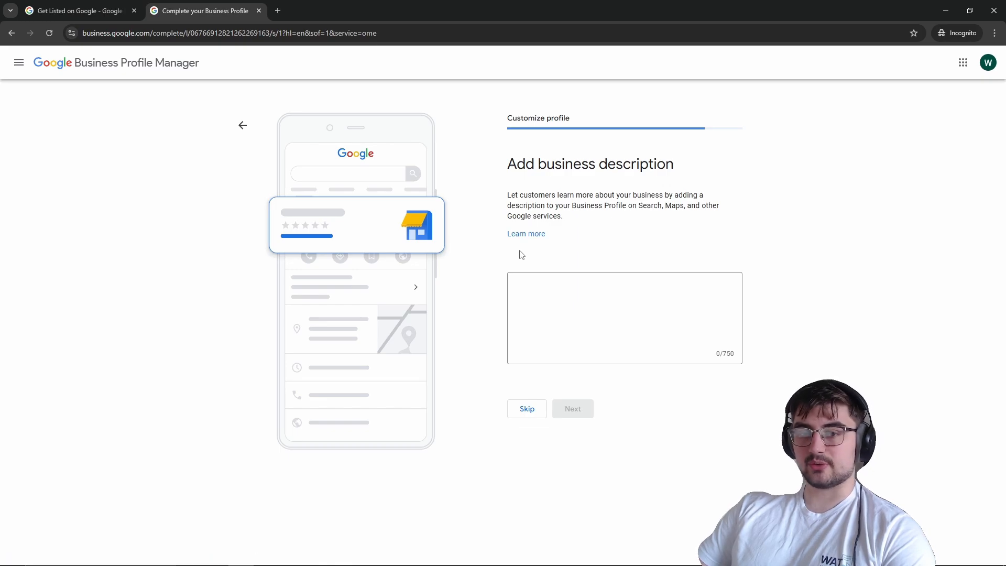
Step: Open ChatGPT in a new tab and paste a prompt requesting a 750-character SEO Google Business Profile description
{"action": "left_click", "coordinate": [578, 300]}
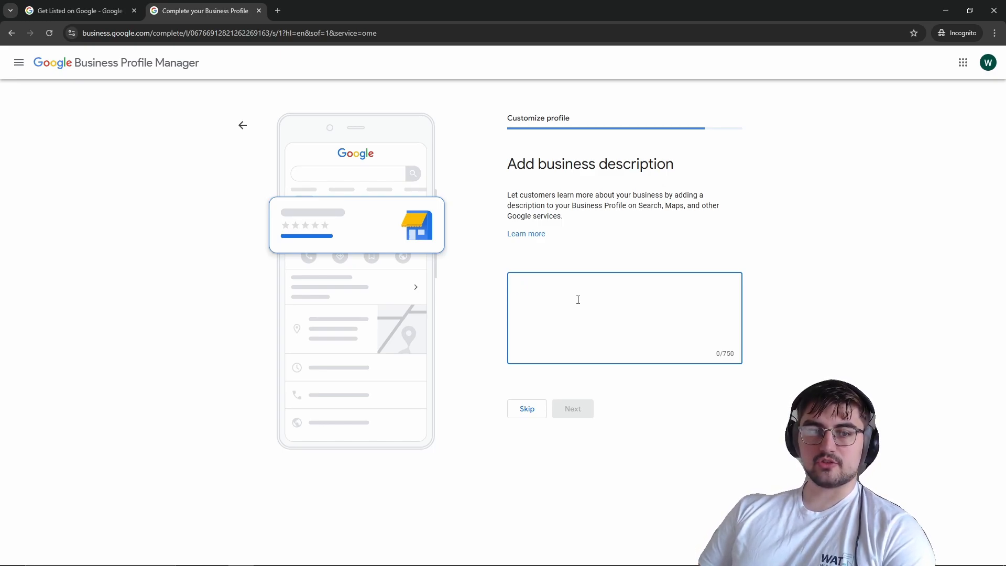
{"action": "left_click", "coordinate": [284, 10]}
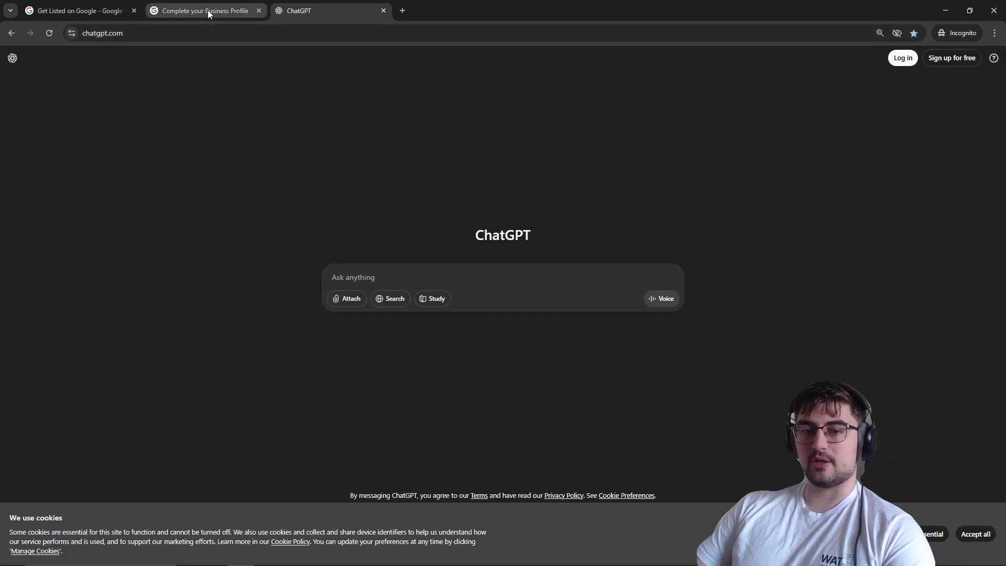
{"action": "type", "text": "\"Can you write me a 750 character description for a Google Business Profile using the best SEO keywords for my niche. I am a [What you do] based in [Area] with [number] years experience and my business name is [Business Name]\""}
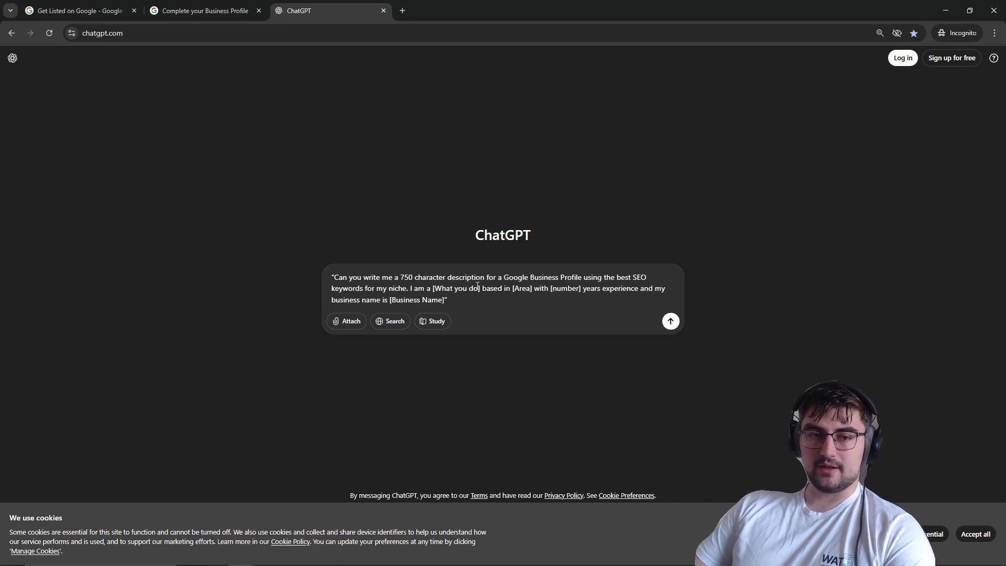
Step: Fill the prompt's placeholders with bathroom fitter, Nottingham and 4 years of experience
{"action": "left_click_drag", "start_coordinate": [481, 288], "coordinate": [434, 292]}
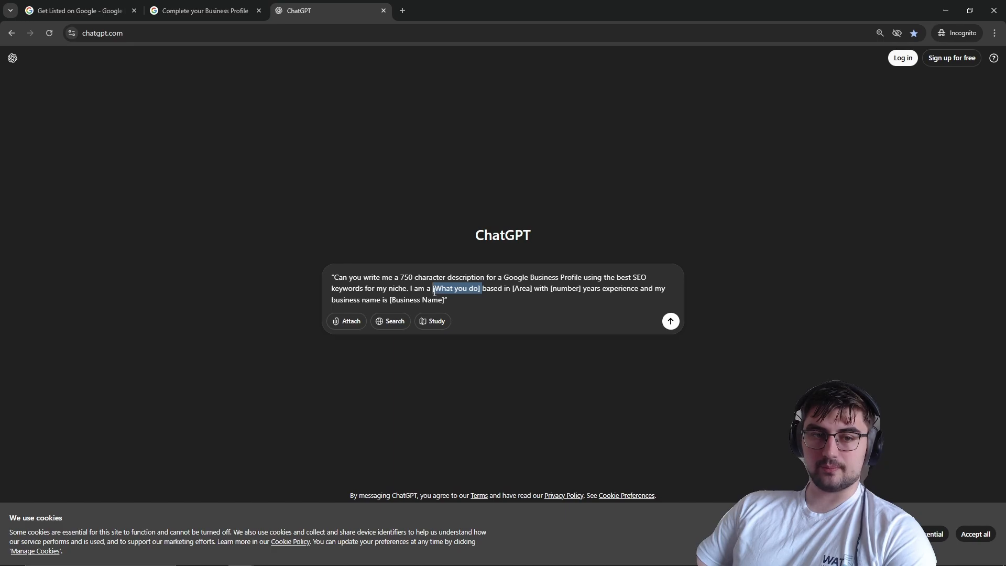
{"action": "type", "text": "bathroom "}
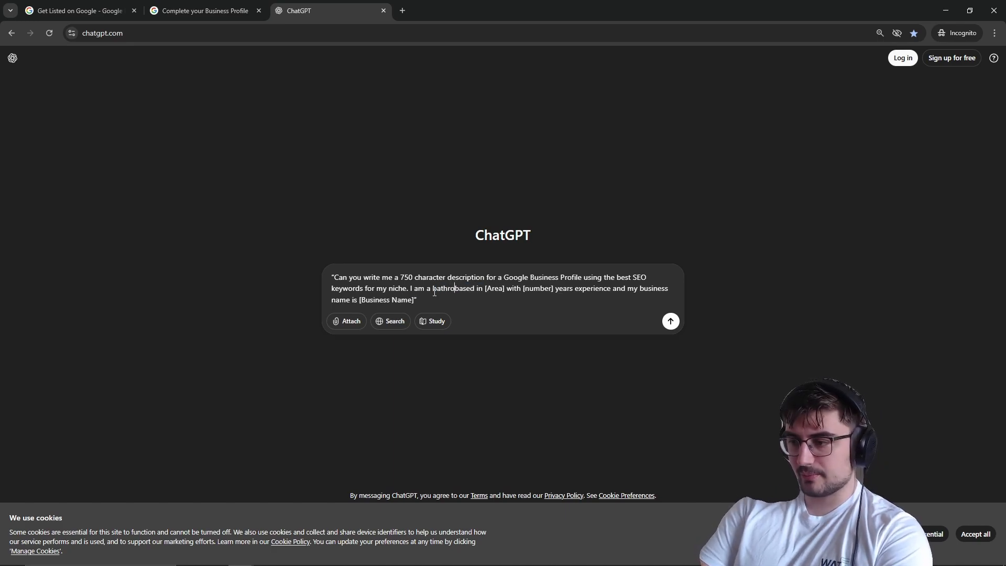
{"action": "type", "text": "fitter"}
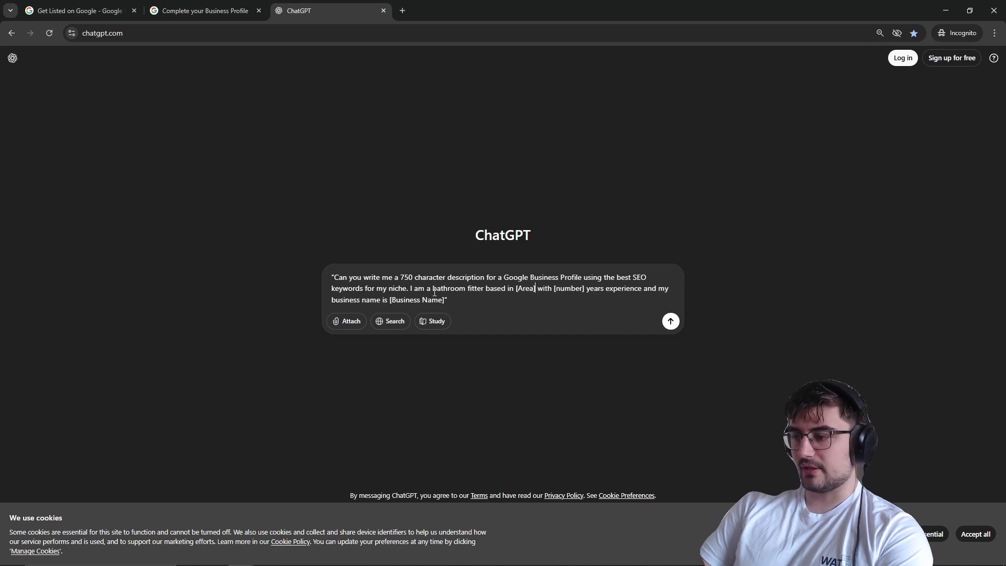
{"action": "key", "text": "BackSpace"}
{"action": "key", "text": "BackSpace"}
{"action": "key", "text": "BackSpace"}
{"action": "key", "text": "BackSpace"}
{"action": "key", "text": "BackSpace"}
{"action": "key", "text": "BackSpace"}
{"action": "type", "text": "Notti"}
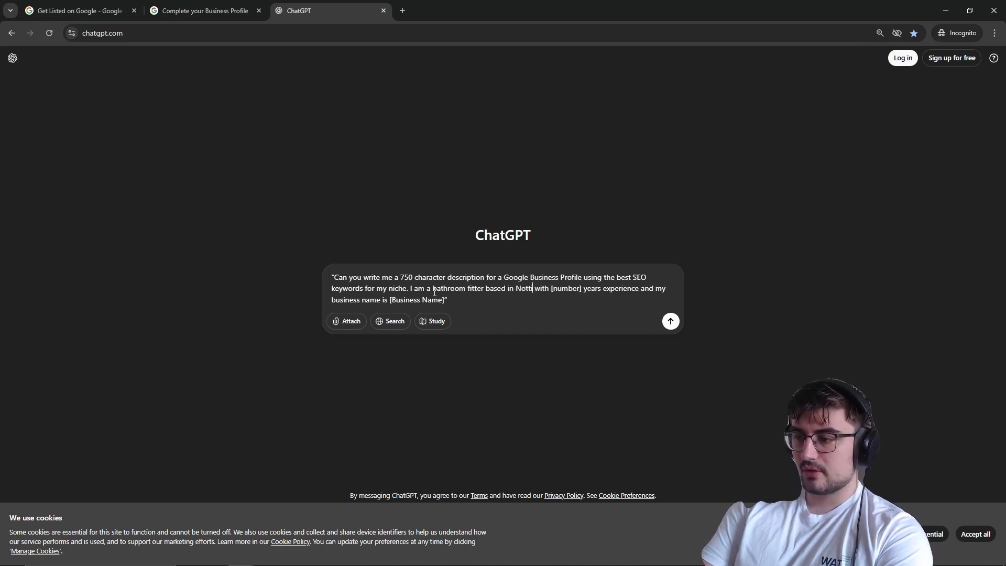
{"action": "type", "text": "ngham"}
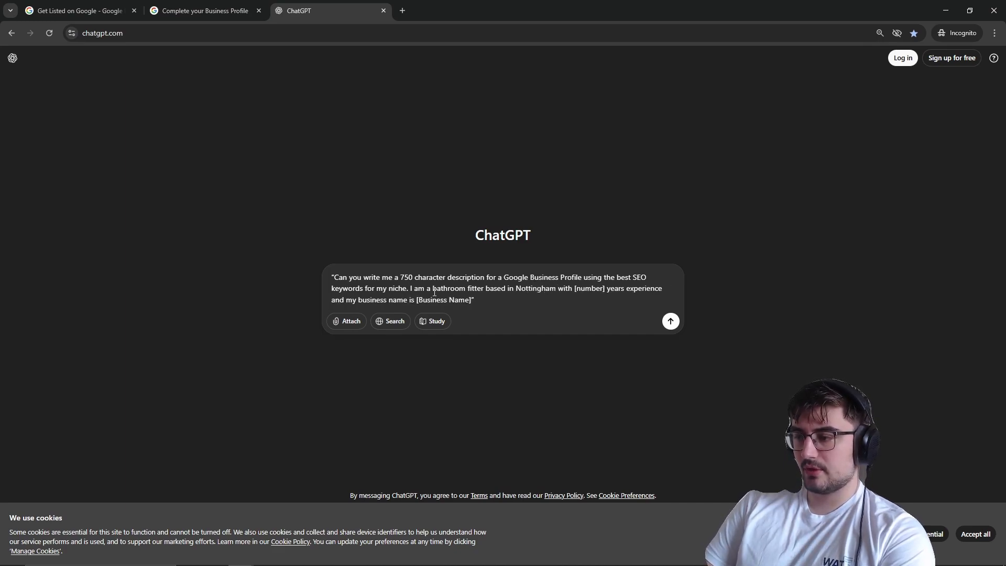
{"action": "key", "text": "BackSpace"}
{"action": "key", "text": "BackSpace"}
{"action": "key", "text": "BackSpace"}
{"action": "key", "text": "BackSpace"}
{"action": "key", "text": "BackSpace"}
{"action": "key", "text": "BackSpace"}
{"action": "key", "text": "BackSpace"}
{"action": "key", "text": "BackSpace"}
{"action": "key", "text": "BackSpace"}
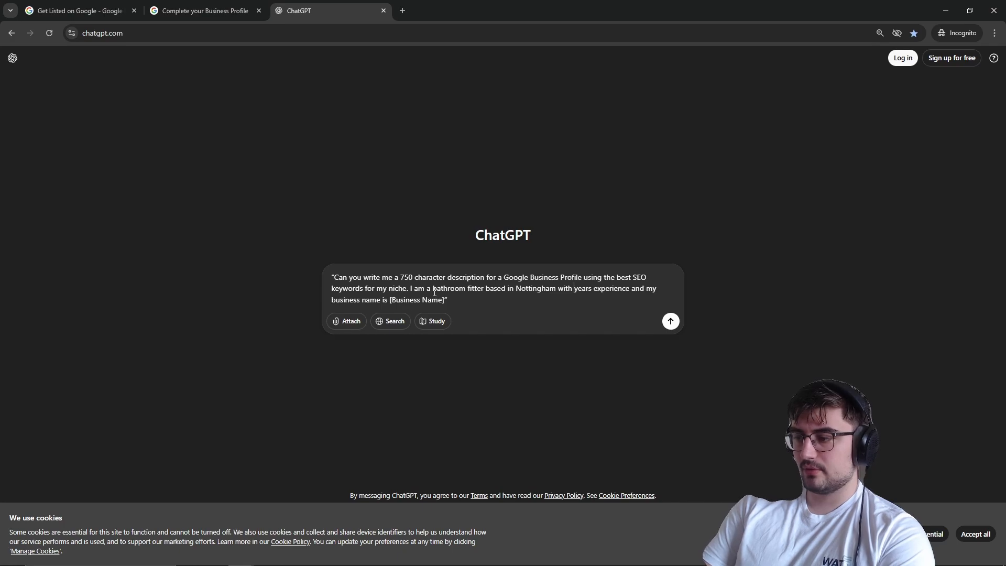
{"action": "type", "text": "4"}
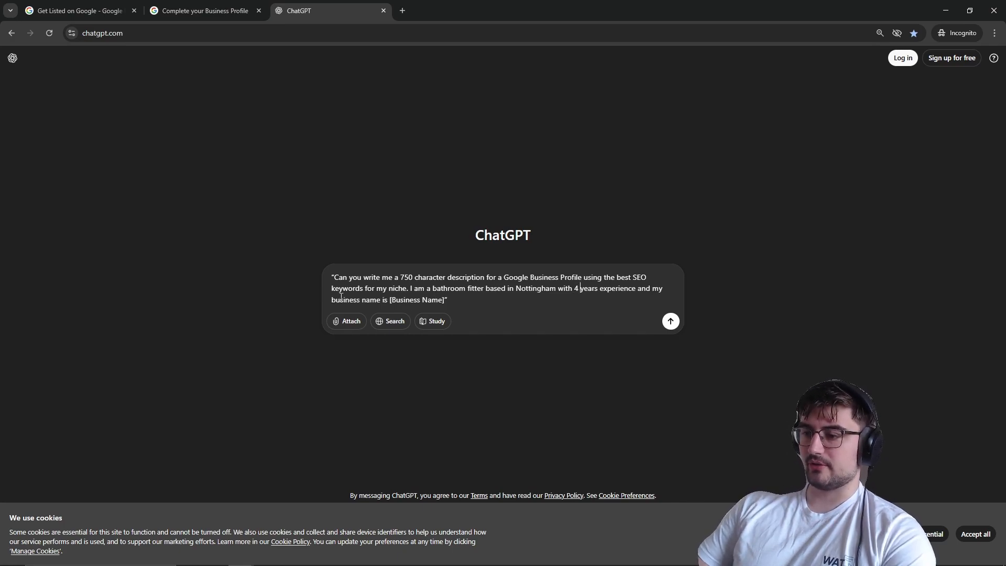
Step: Set the business name placeholder to WAT Bathrooms and send the prompt
{"action": "left_click_drag", "start_coordinate": [446, 302], "coordinate": [391, 306]}
{"action": "type", "text": "WAT "}
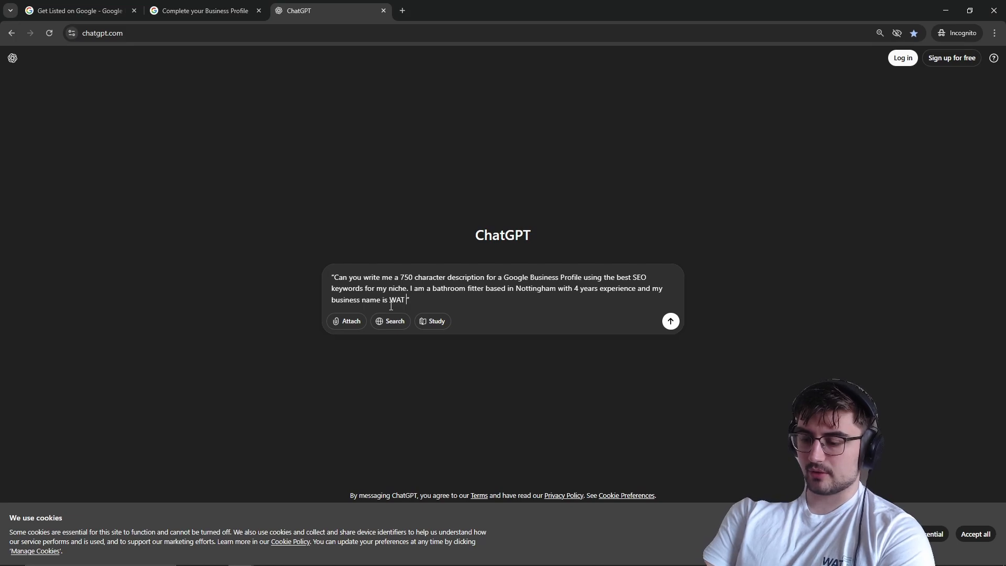
{"action": "type", "text": "Bathrooms"}
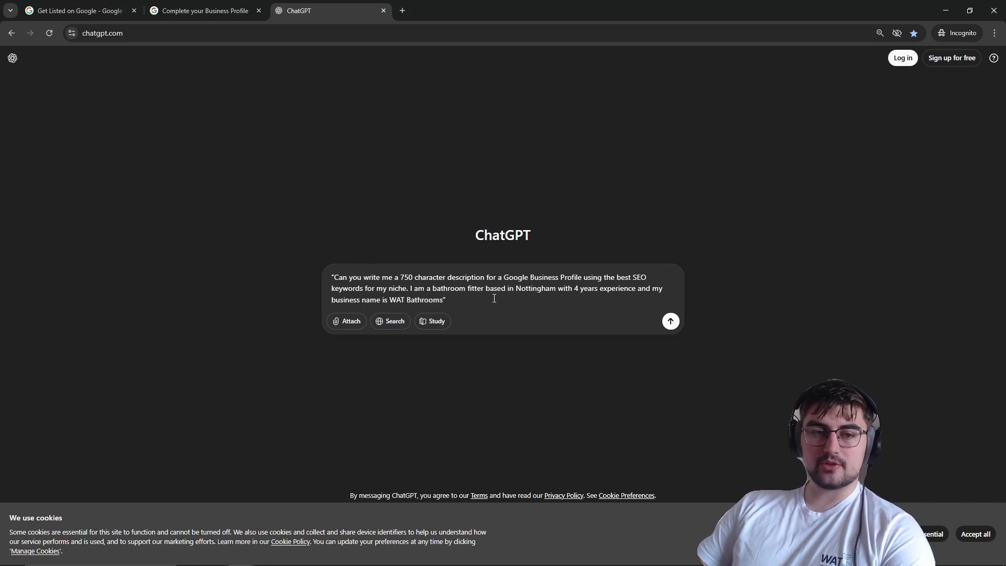
{"action": "key", "text": "Return"}
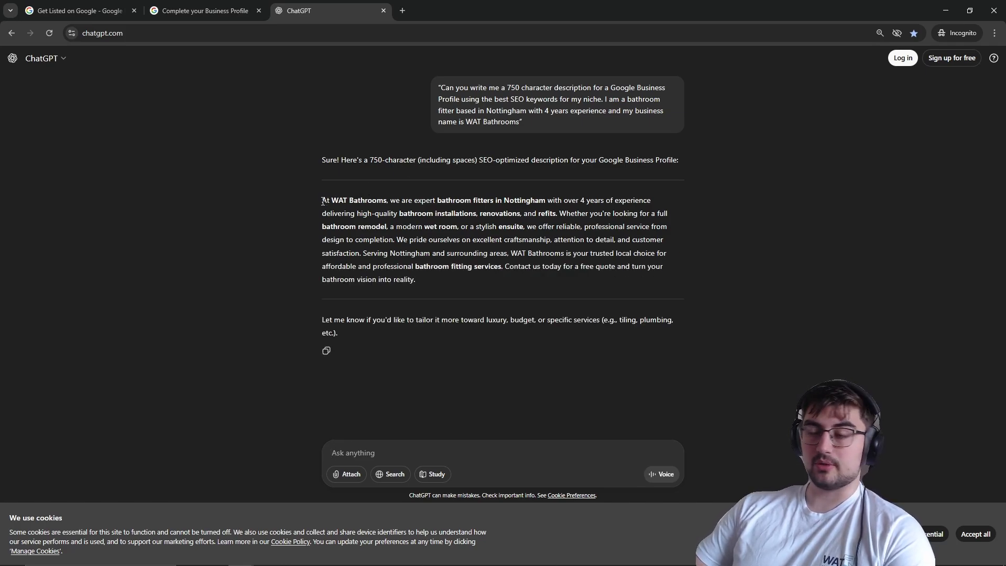
Step: Copy the generated description and paste it into the profile's business description field
{"action": "left_click_drag", "start_coordinate": [323, 202], "coordinate": [423, 272]}
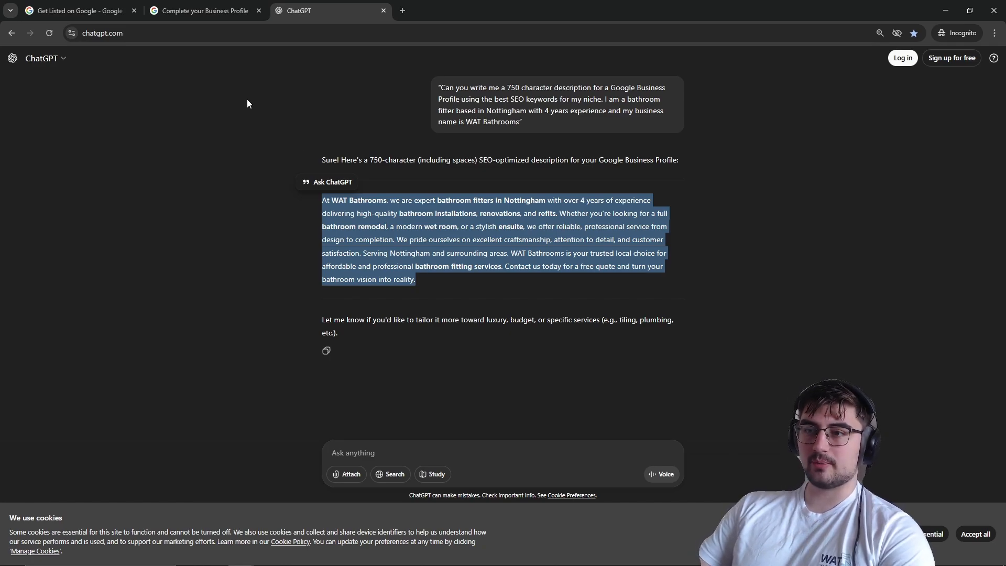
{"action": "left_click", "coordinate": [209, 10]}
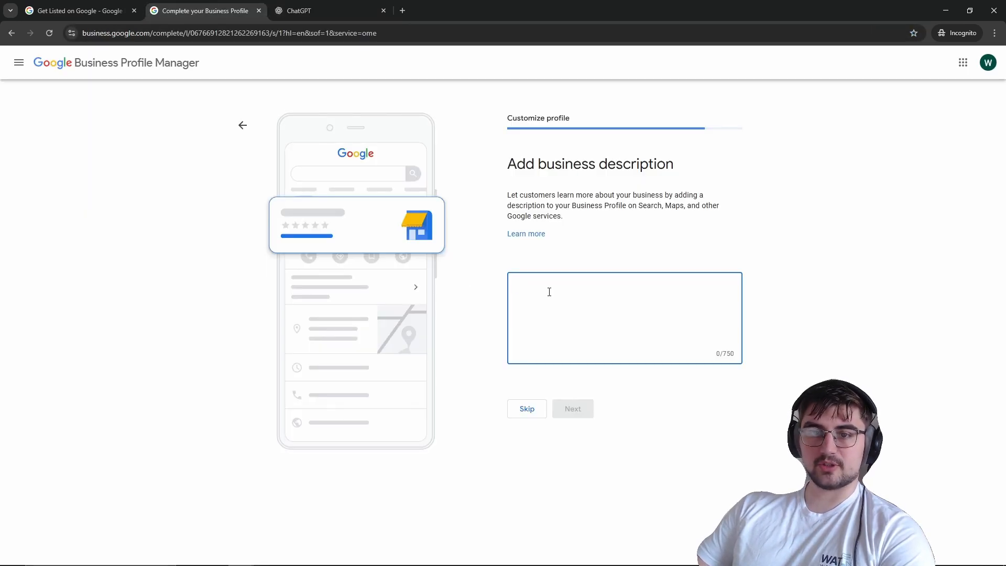
{"action": "key", "text": "ctrl+v"}
Step: Read through the pasted business description and continue to the next page
{"action": "scroll", "coordinate": [549, 291], "scroll_direction": "up", "scroll_amount": 3}
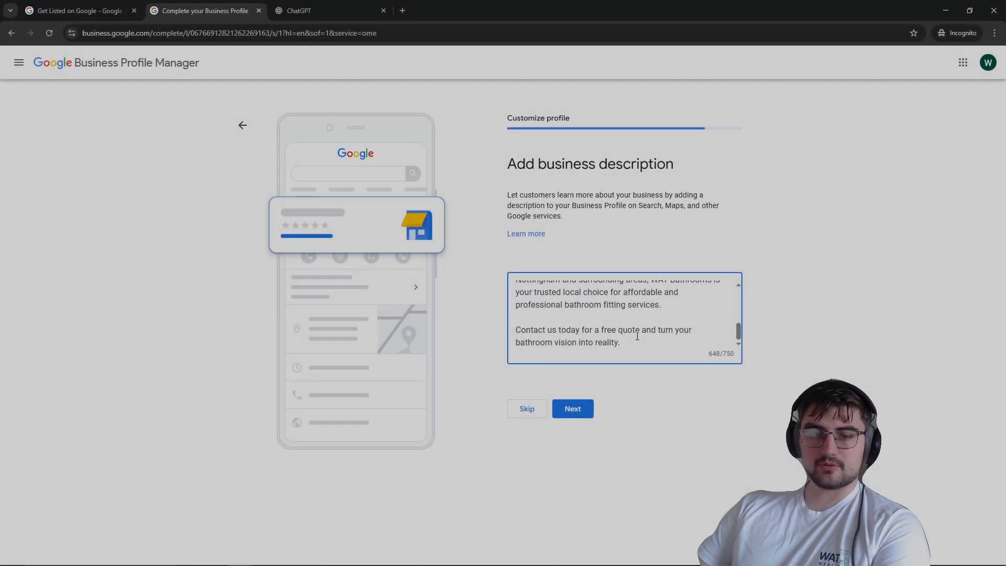
{"action": "scroll", "coordinate": [637, 335], "scroll_direction": "up", "scroll_amount": 5}
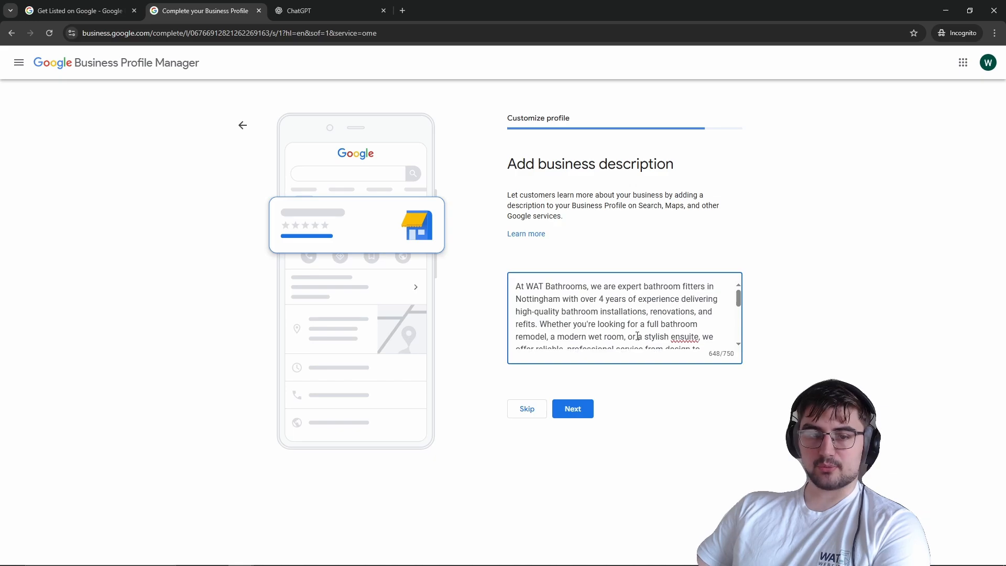
{"action": "scroll", "coordinate": [639, 315], "scroll_direction": "down", "scroll_amount": 5}
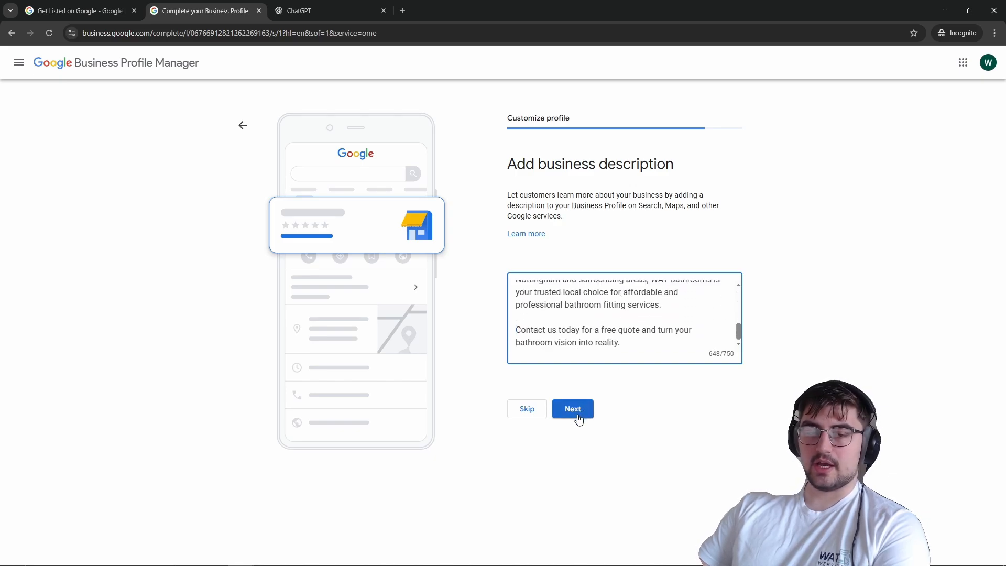
{"action": "scroll", "coordinate": [621, 320], "scroll_direction": "up", "scroll_amount": 5}
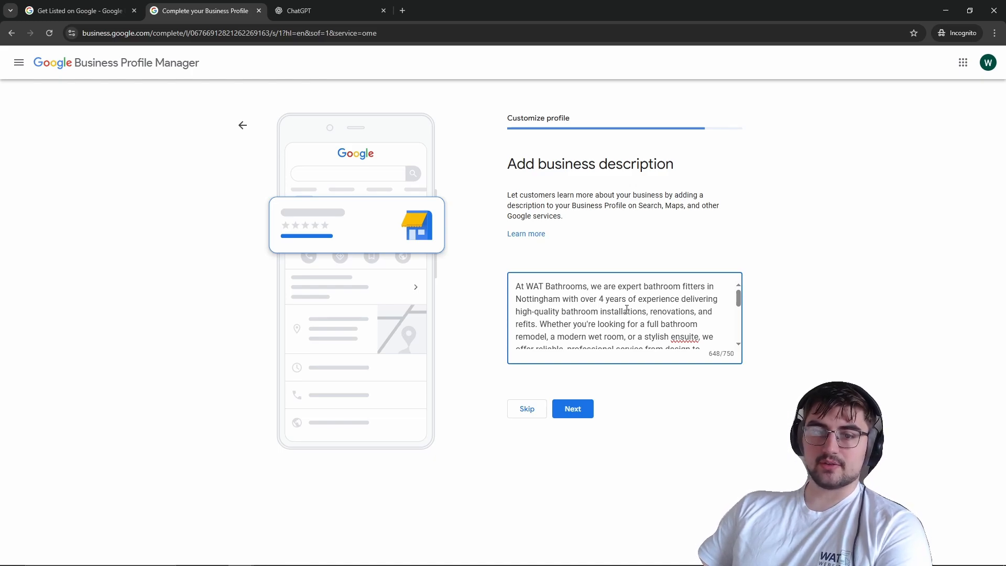
{"action": "scroll", "coordinate": [626, 309], "scroll_direction": "down", "scroll_amount": 3}
{"action": "mouse_move", "coordinate": [687, 319]}
{"action": "left_mouse_down"}
{"action": "mouse_move", "coordinate": [636, 303]}
{"action": "mouse_move", "coordinate": [684, 319]}
{"action": "left_mouse_up"}
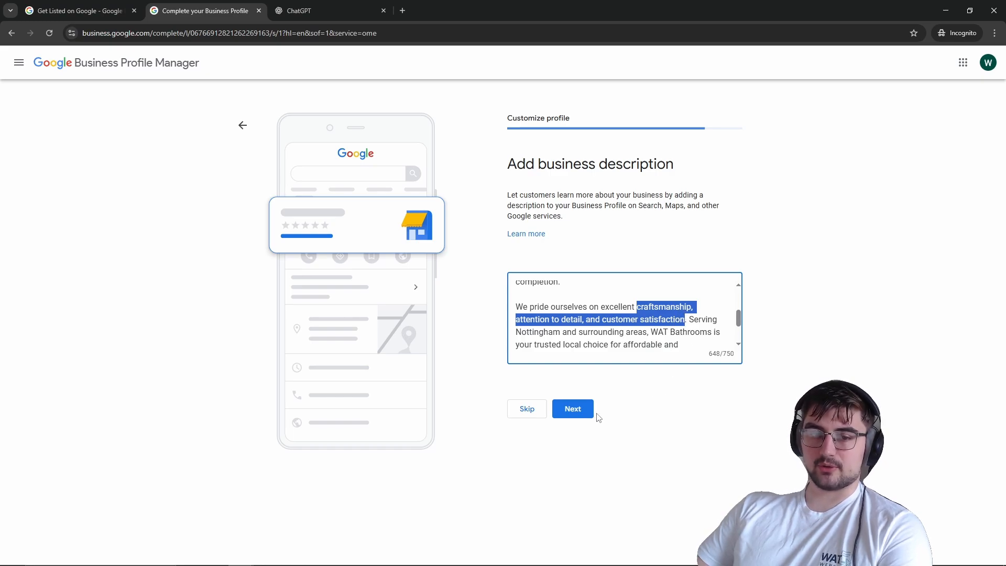
{"action": "left_click", "coordinate": [560, 419]}
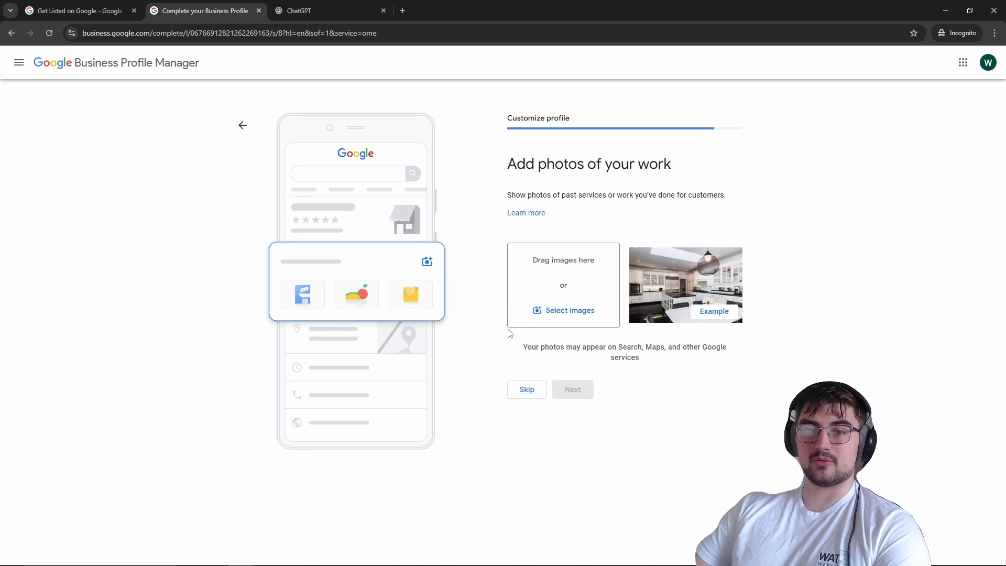
Step: Skip the photos, the £400 advertising credit and custom domain offers, and finish the profile setup
{"action": "left_click", "coordinate": [528, 384]}
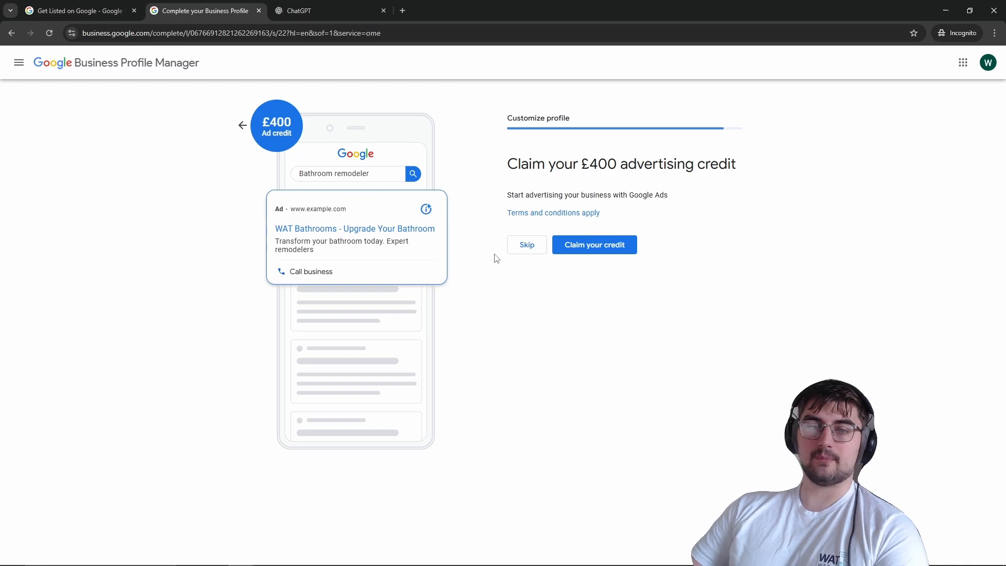
{"action": "left_click", "coordinate": [526, 244]}
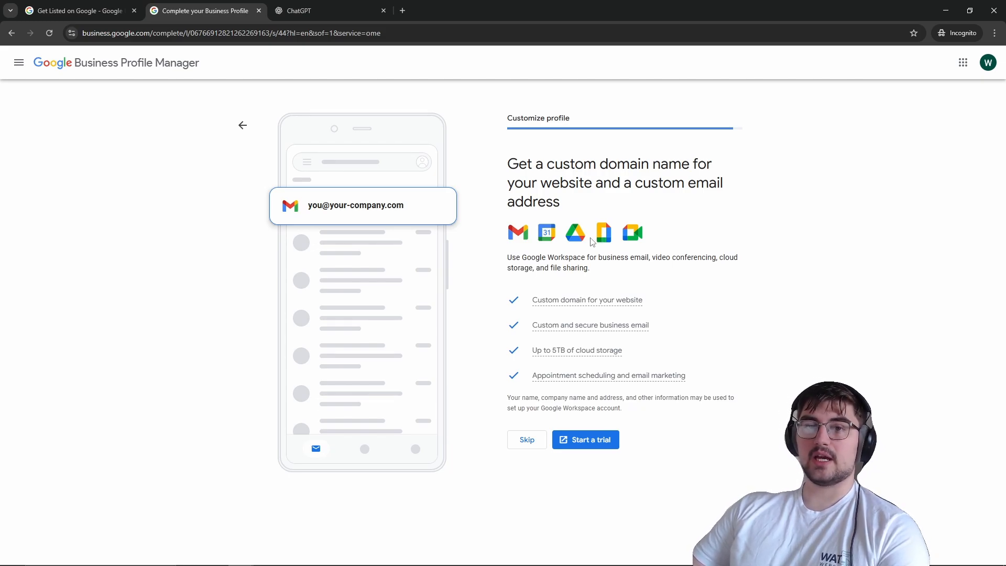
{"action": "left_click", "coordinate": [527, 440]}
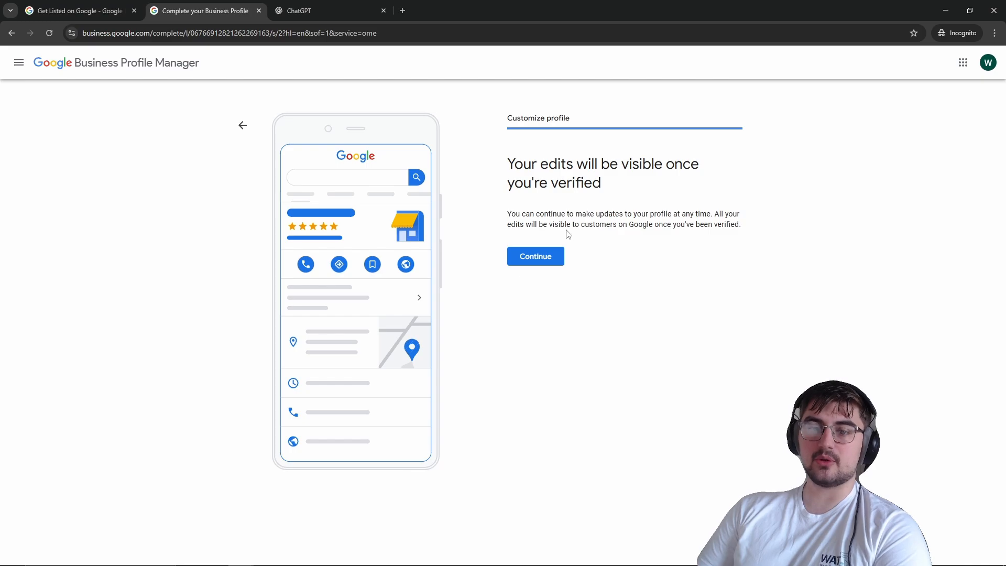
{"action": "left_click", "coordinate": [545, 259]}
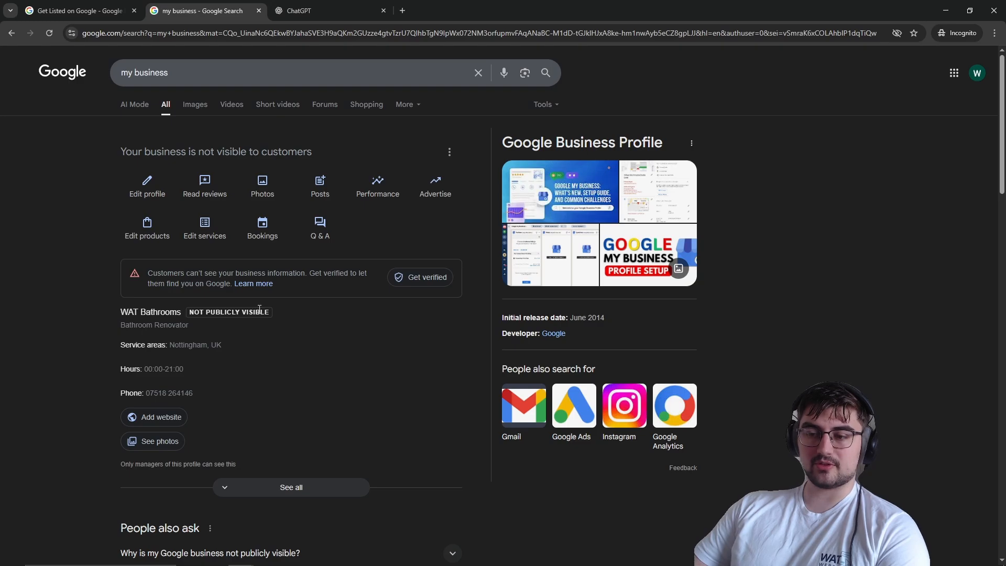
Step: Examine the WAT Bathrooms profile panel shown in Google Search
{"action": "scroll", "coordinate": [183, 379], "scroll_direction": "down", "scroll_amount": 1}
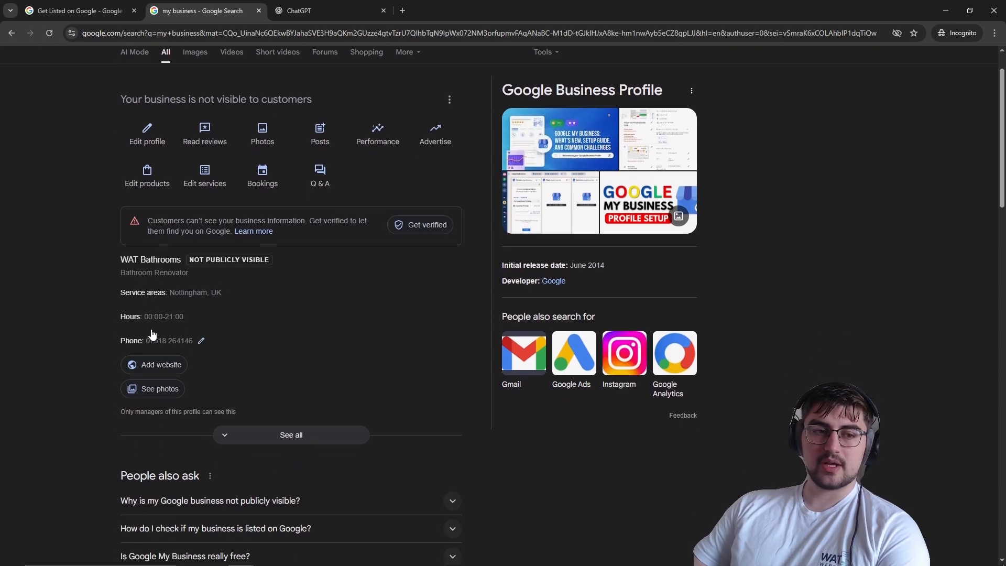
{"action": "scroll", "coordinate": [179, 310], "scroll_direction": "up", "scroll_amount": 1}
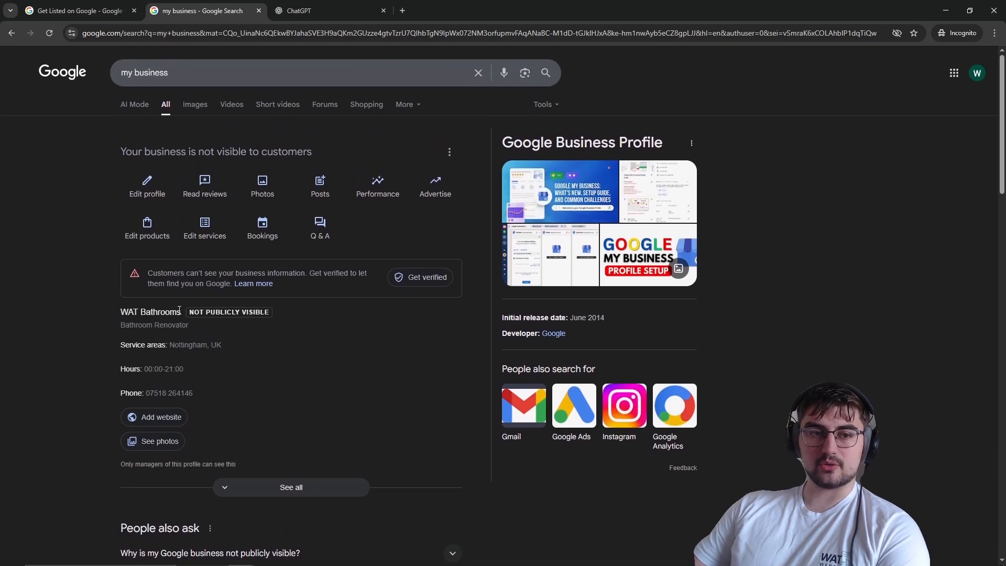